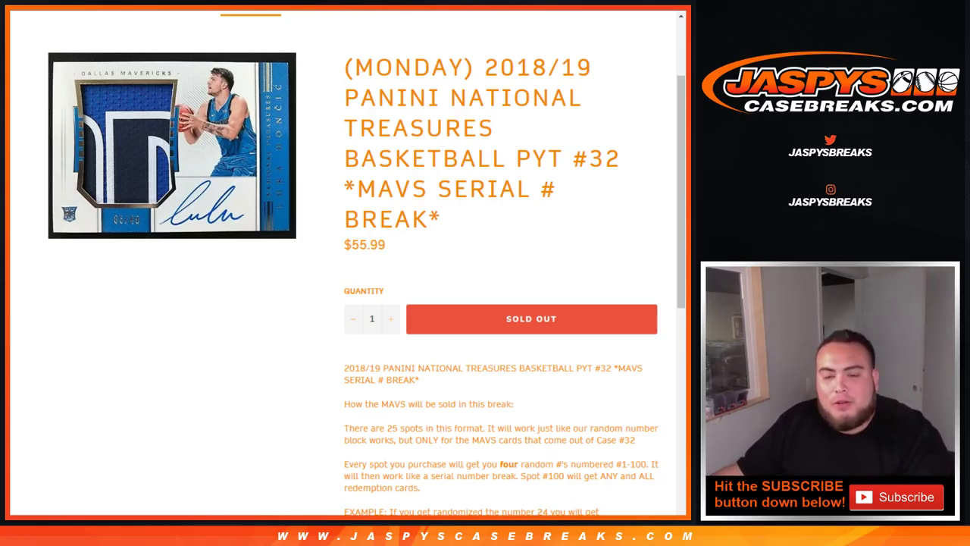
# Step: Read the break rules in the product description, highlighting the redemption-card rule and the serial number examples for 24 and 71
pyautogui.scroll(-2, 348, 263)
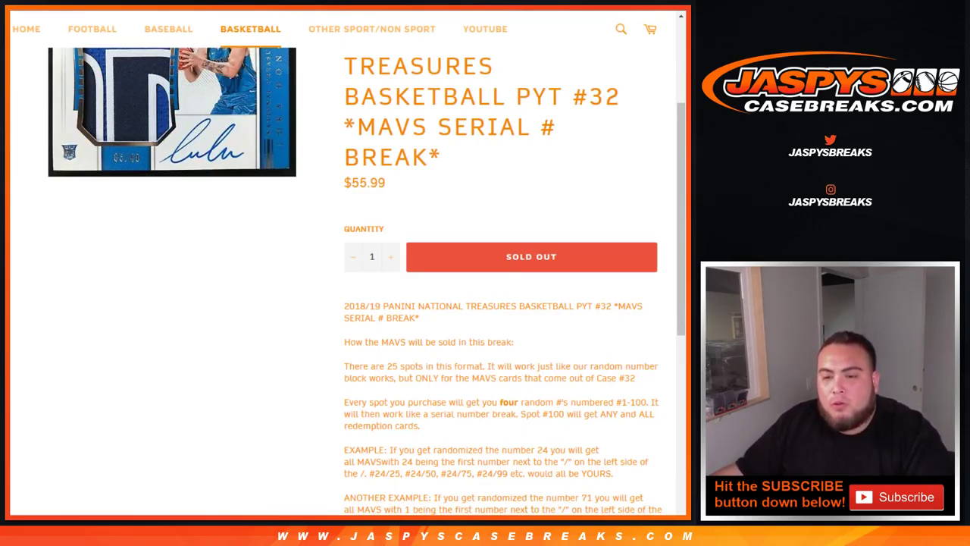
pyautogui.scroll(-1, 366, 281)
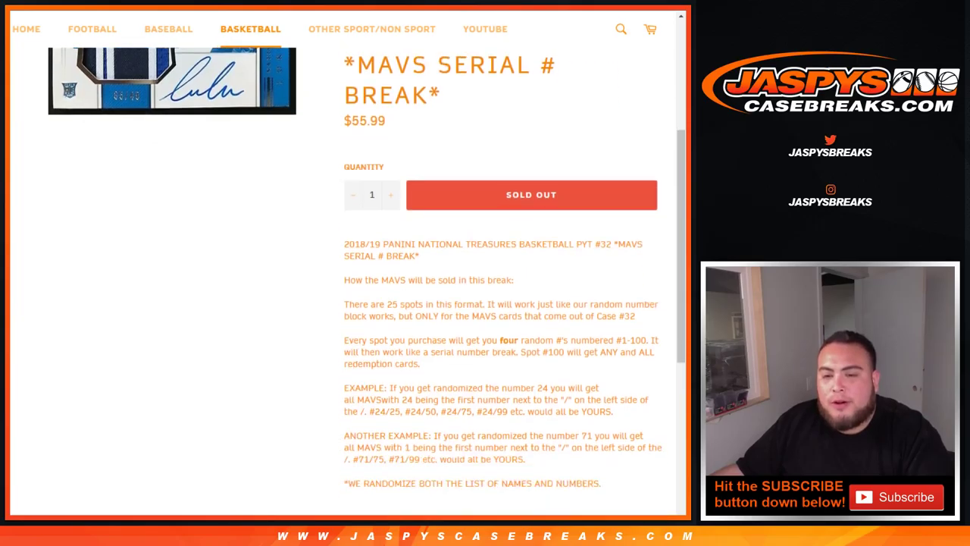
pyautogui.moveTo(526, 351); pyautogui.dragTo(620, 352)
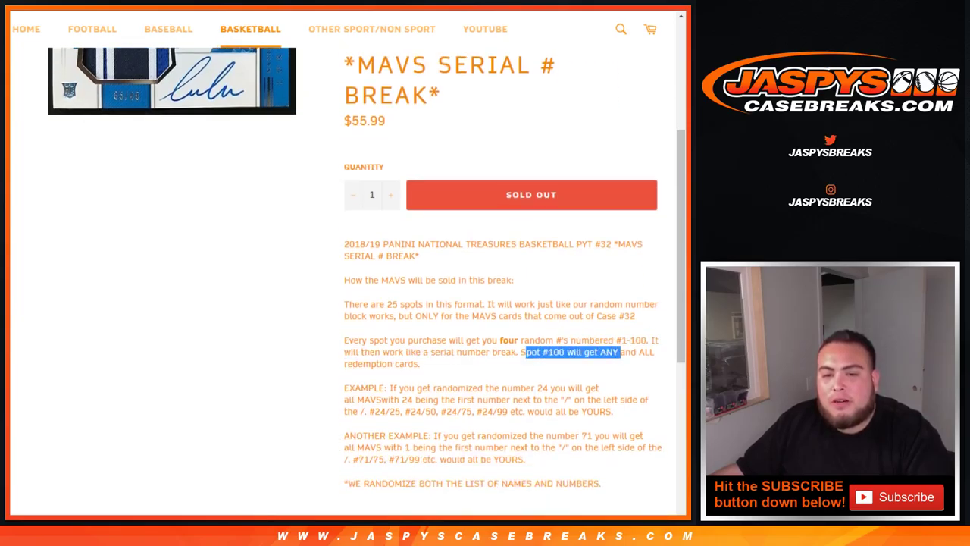
pyautogui.click(538, 388)
pyautogui.doubleClick(543, 387)
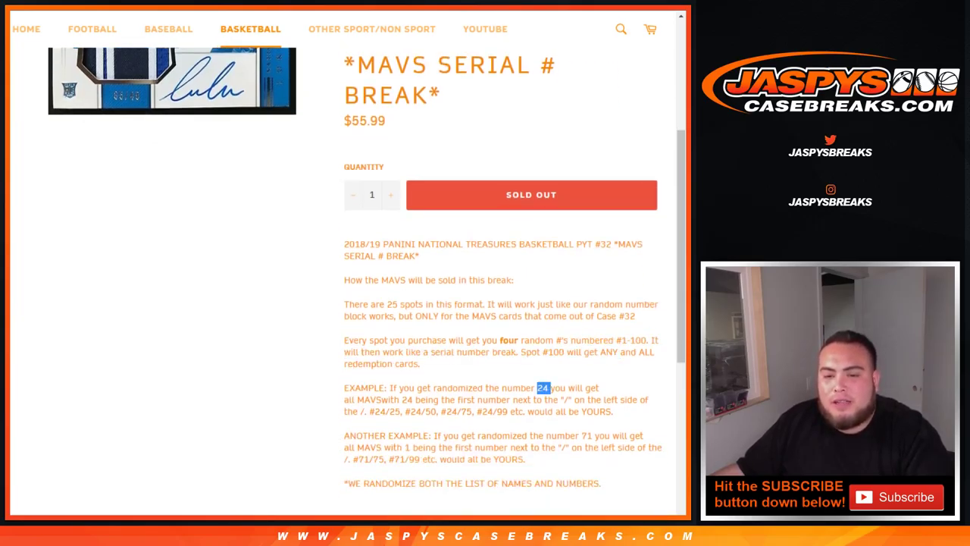
pyautogui.moveTo(367, 412); pyautogui.dragTo(519, 412)
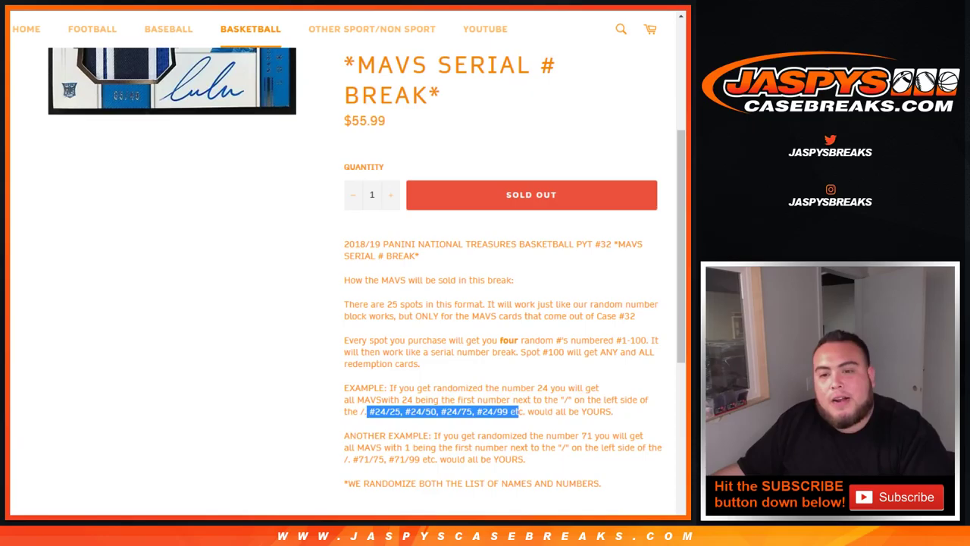
pyautogui.click(519, 411)
pyautogui.scroll(-1, 519, 411)
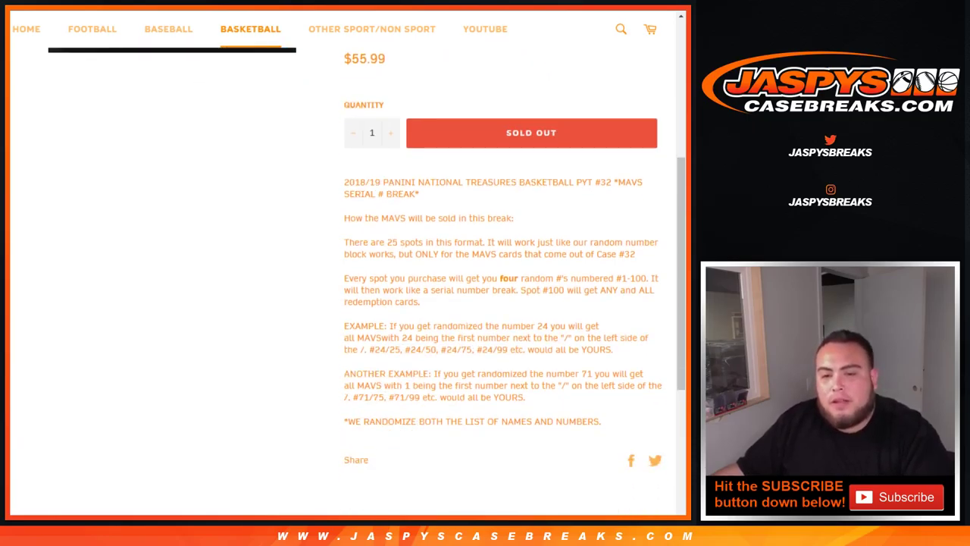
pyautogui.moveTo(358, 397); pyautogui.dragTo(389, 397)
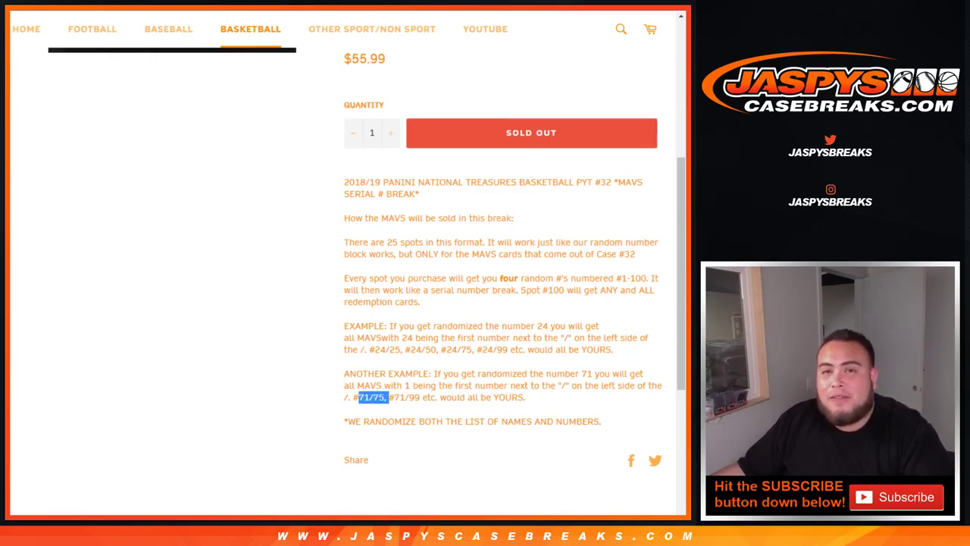
pyautogui.moveTo(389, 397); pyautogui.dragTo(419, 397)
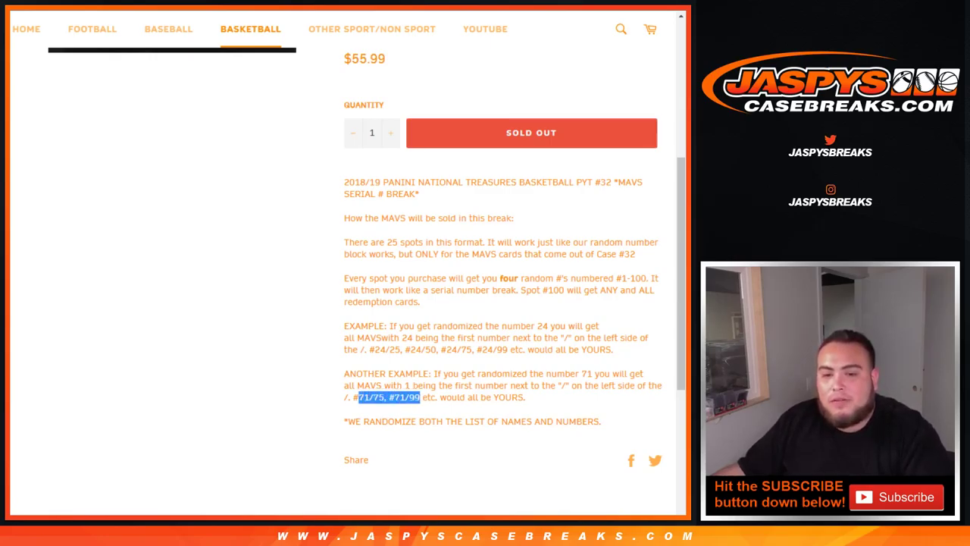
pyautogui.moveTo(489, 337); pyautogui.dragTo(493, 350)
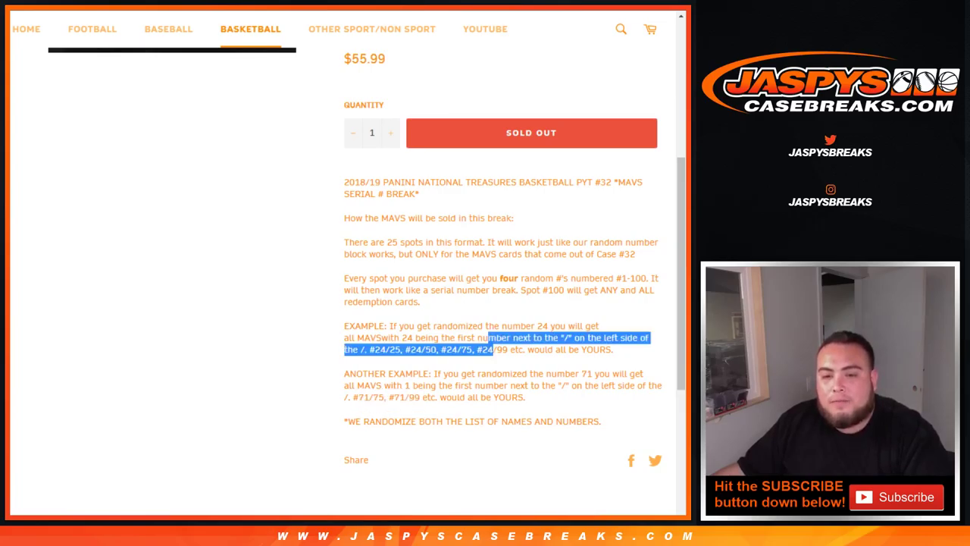
pyautogui.click(493, 350)
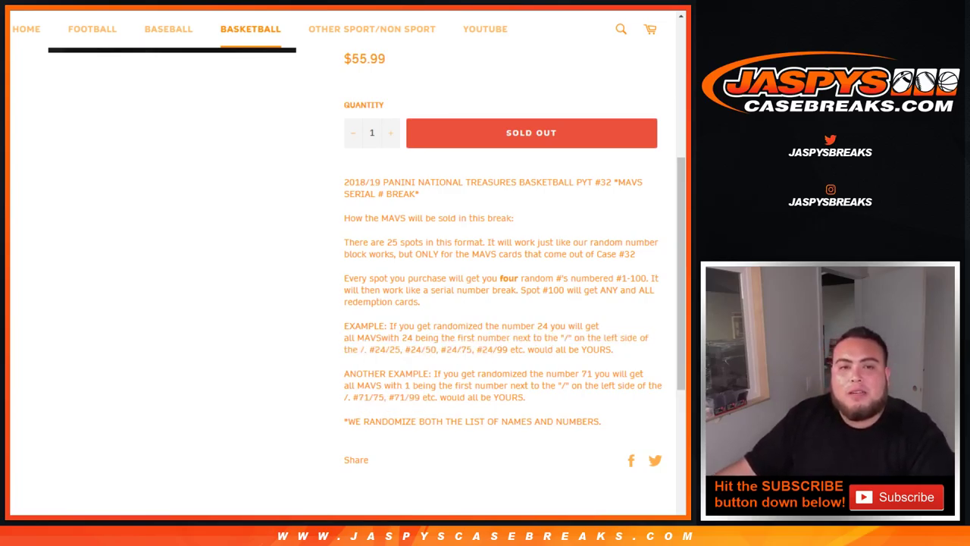
# Step: Check the name and number lists on RANDOM.ORG and roll two virtual dice in the Dice Roller
pyautogui.hotkey('ctrl', 'Tab')
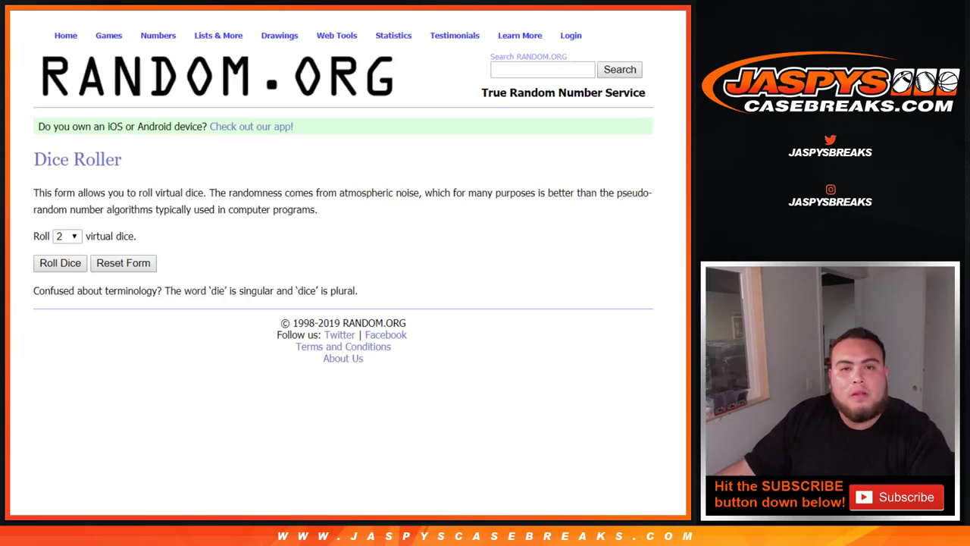
pyautogui.hotkey('ctrl', 'Tab')
pyautogui.scroll(-10, 202, 289)
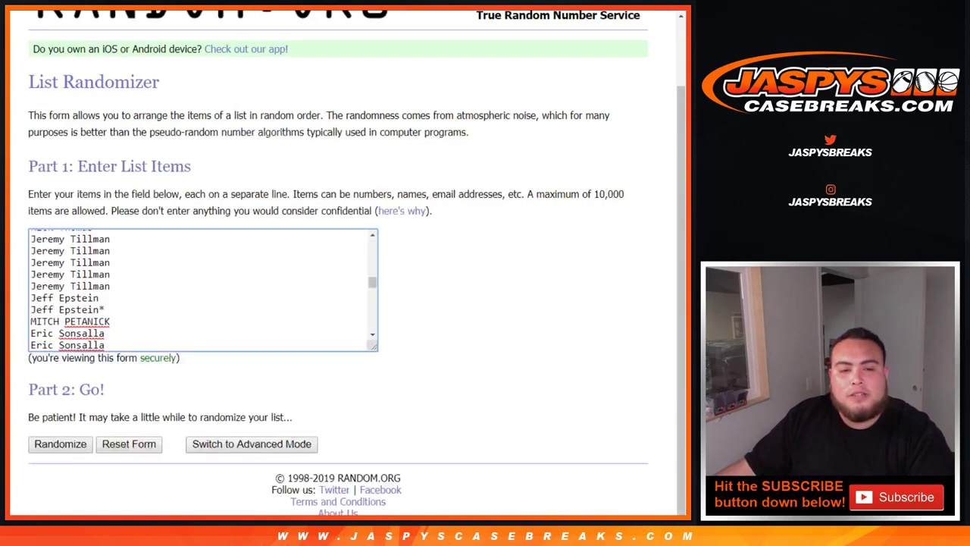
pyautogui.hotkey('ctrl', 'Tab')
pyautogui.click(203, 367)
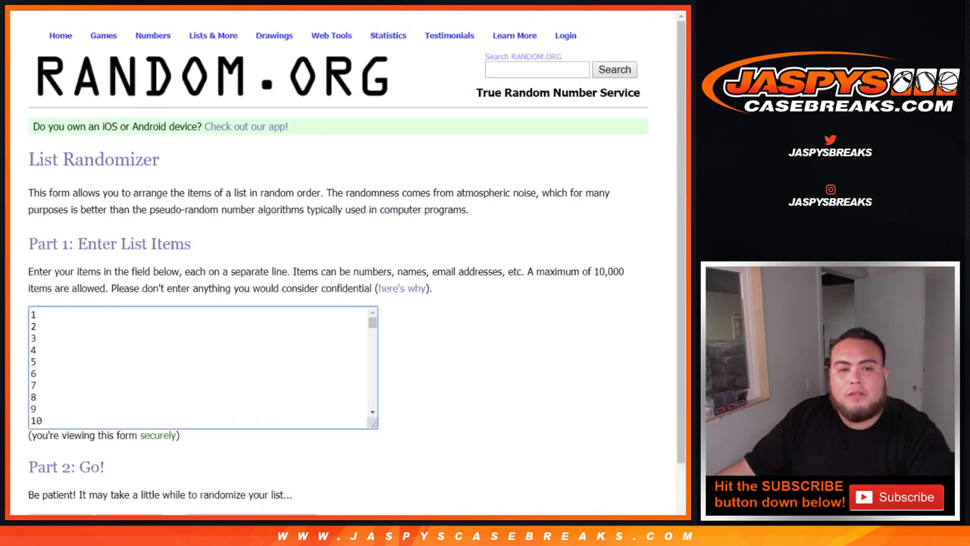
pyautogui.scroll(-20, 203, 367)
pyautogui.hotkey('ctrl', 'Tab')
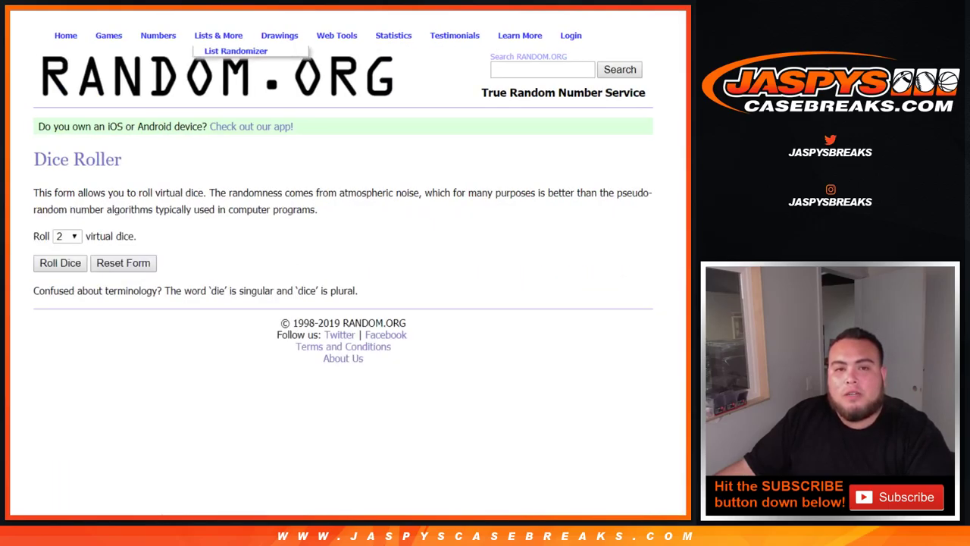
pyautogui.click(61, 263)
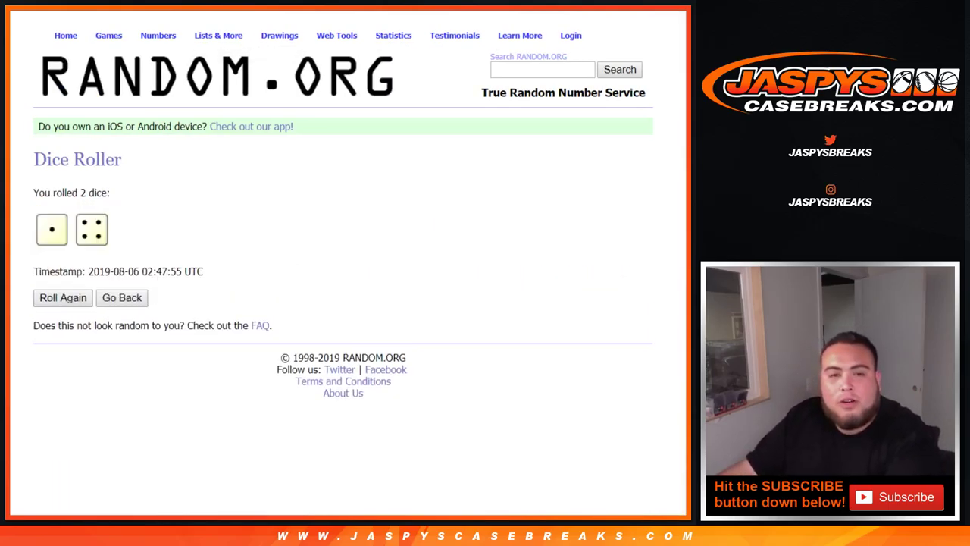
# Step: Randomize the list of participant names five times and check the randomization count
pyautogui.hotkey('ctrl', 'Tab')
pyautogui.click(60, 444)
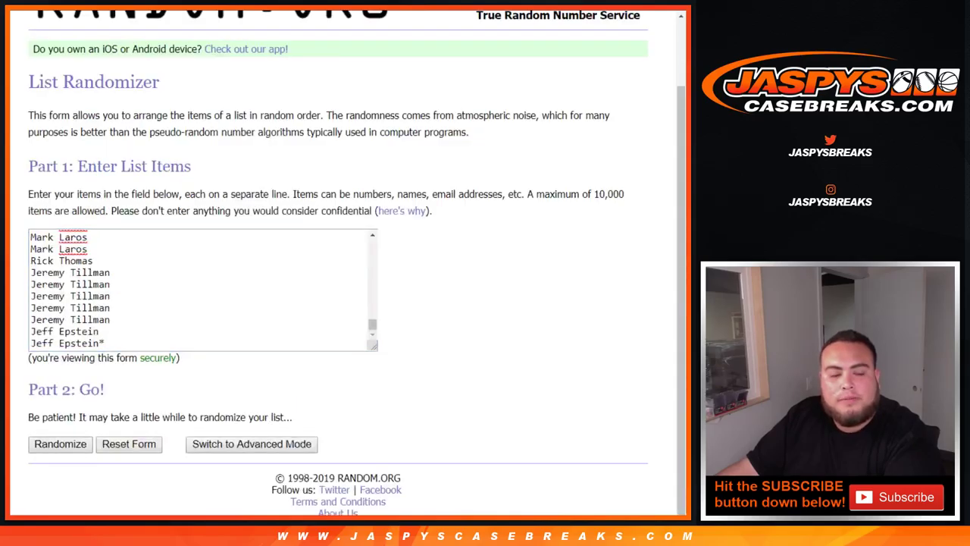
pyautogui.click(48, 444)
pyautogui.click(48, 444)
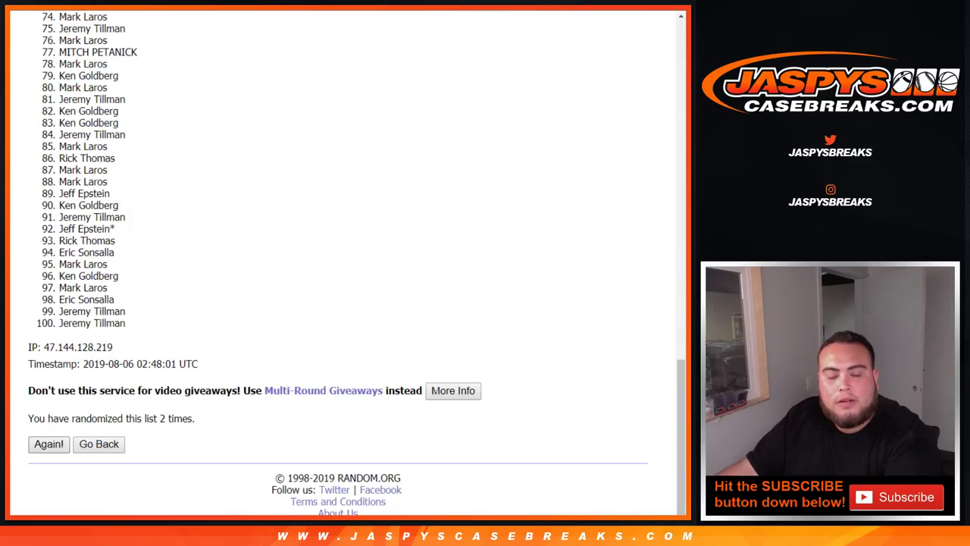
pyautogui.click(48, 443)
pyautogui.scroll(-15, 343, 262)
pyautogui.click(49, 444)
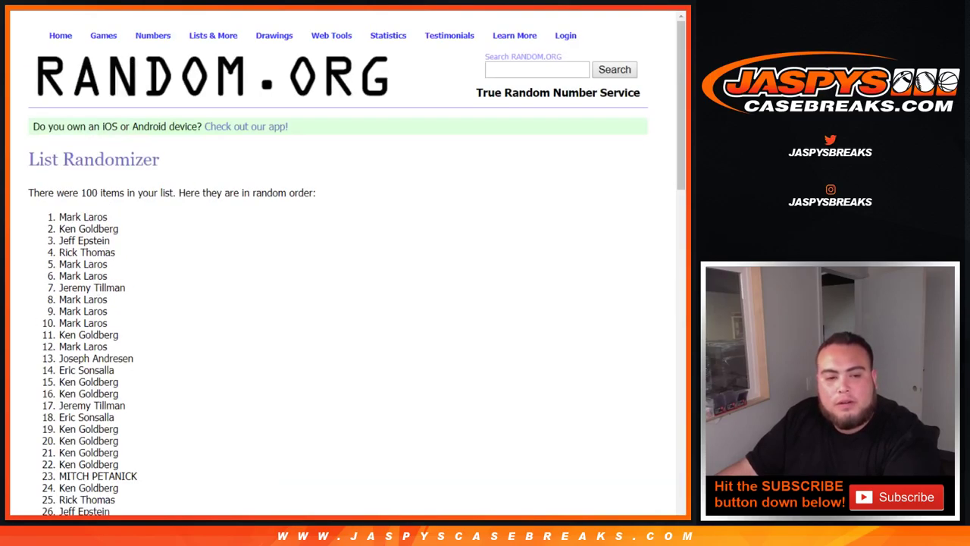
pyautogui.click(49, 443)
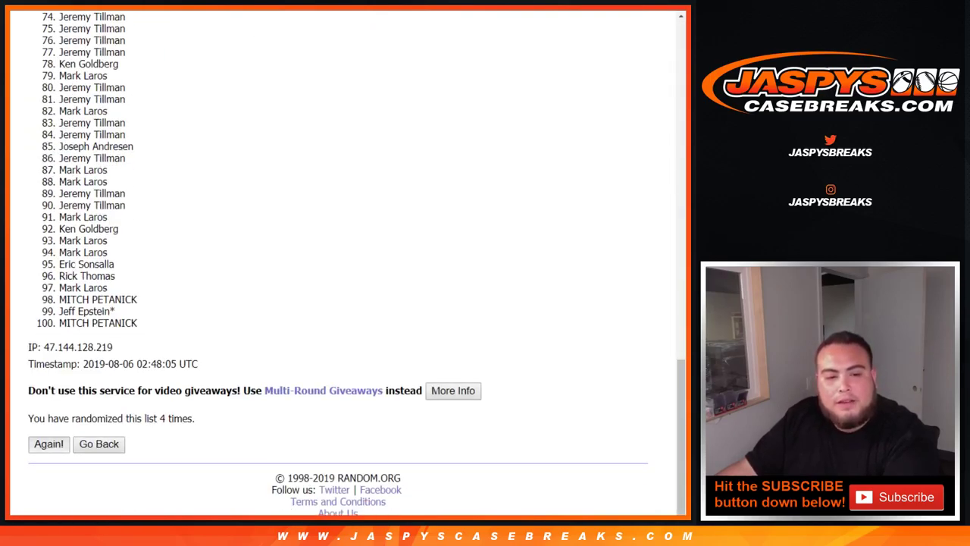
pyautogui.moveTo(149, 419); pyautogui.dragTo(196, 419)
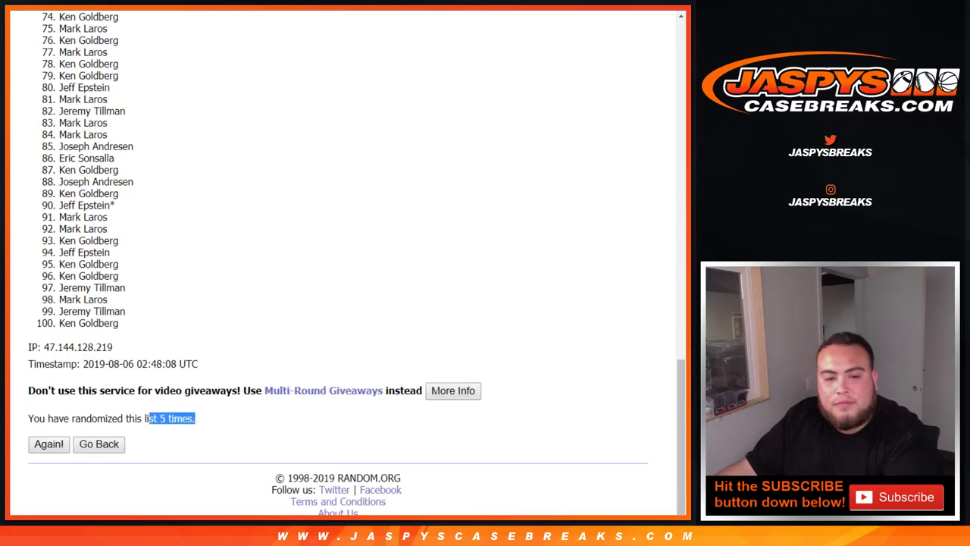
# Step: Copy all 100 randomized names and paste them into the break's Google Sheets spreadsheet starting at cell A1
pyautogui.scroll(14, 196, 419)
pyautogui.moveTo(61, 217); pyautogui.dragTo(119, 323)
pyautogui.scroll(-15, 121, 312)
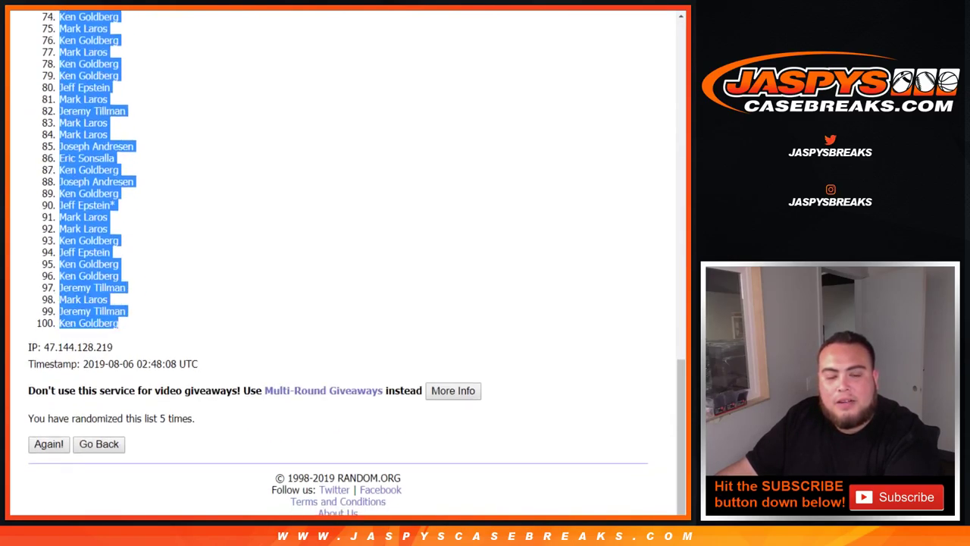
pyautogui.hotkey('alt', 'Tab')
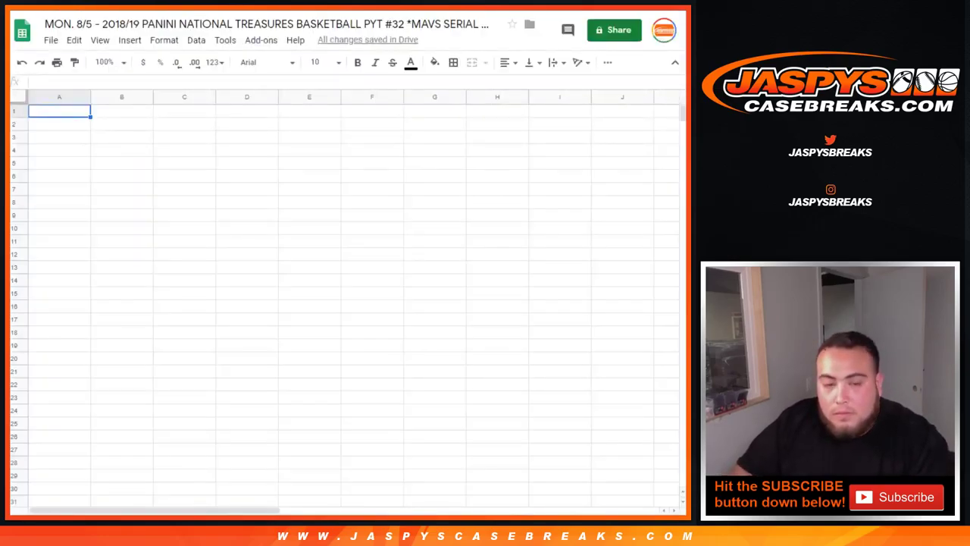
pyautogui.hotkey('ctrl', 'v')
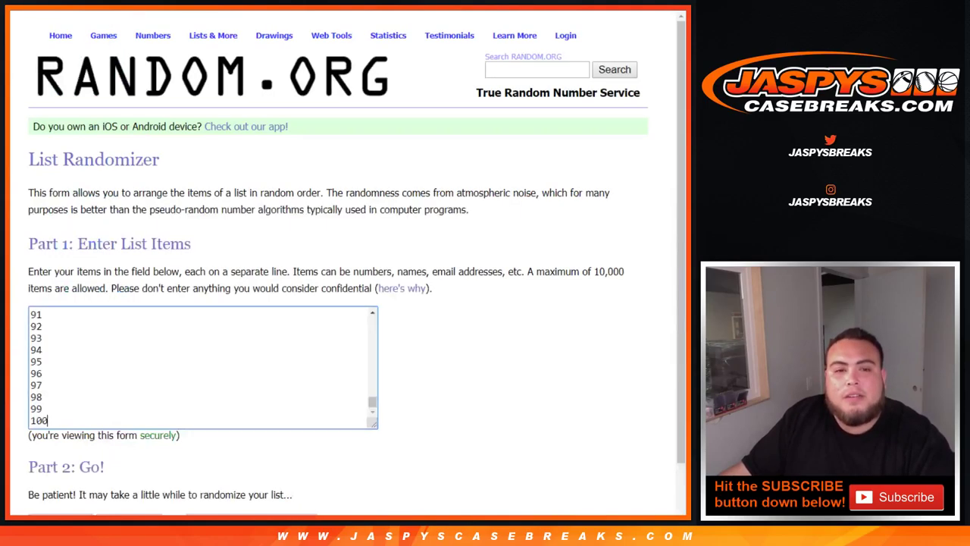
# Step: Randomize the list of numbers 1 to 100 five times and check the randomization count
pyautogui.scroll(-1, 341, 303)
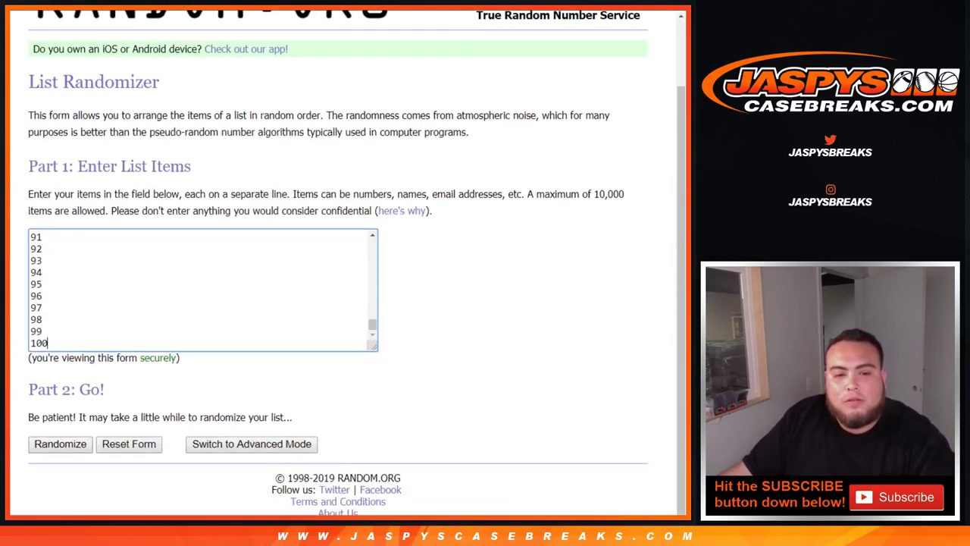
pyautogui.scroll(-14, 341, 303)
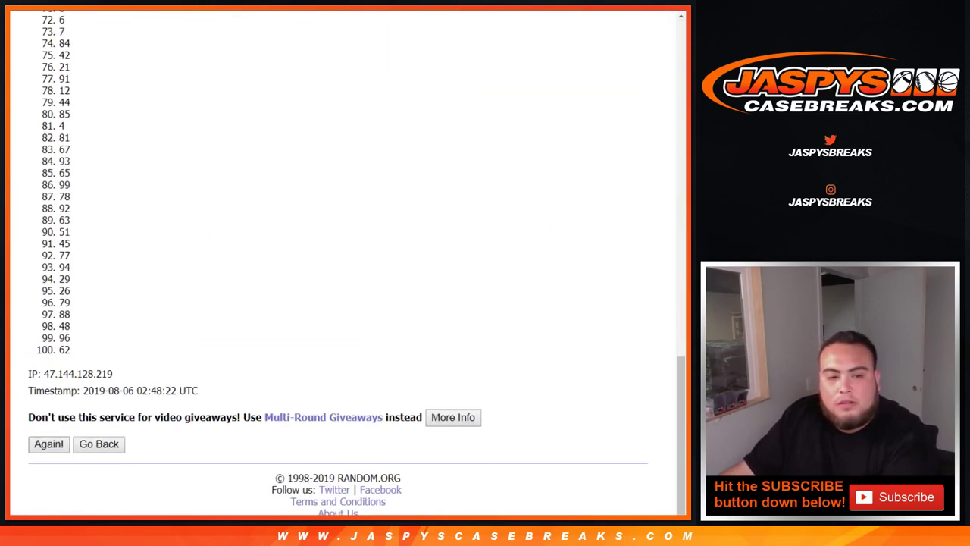
pyautogui.click(49, 443)
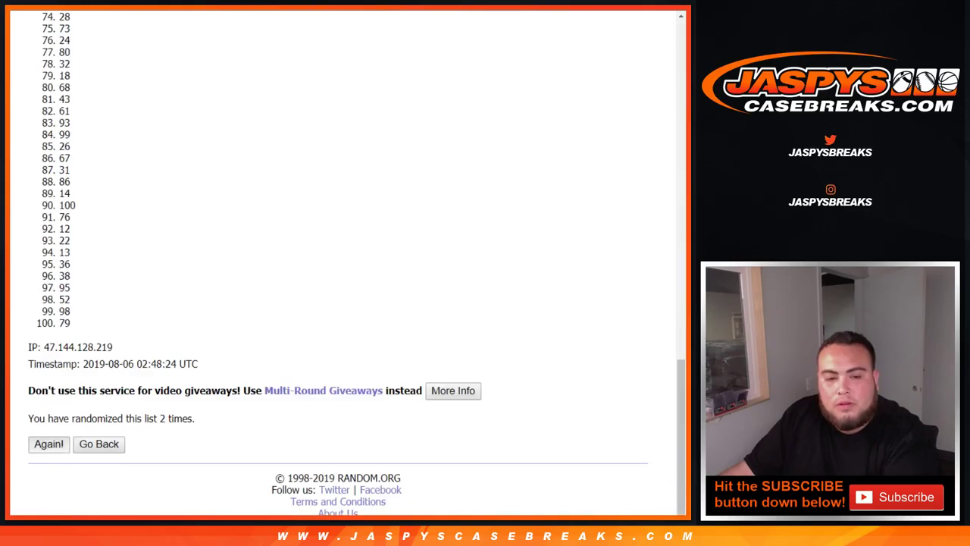
pyautogui.click(48, 444)
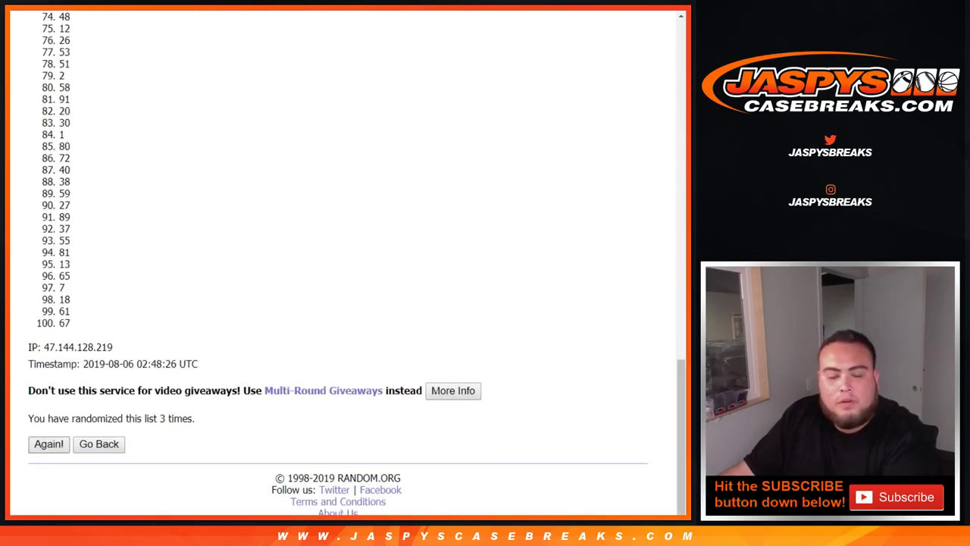
pyautogui.click(49, 443)
pyautogui.click(48, 443)
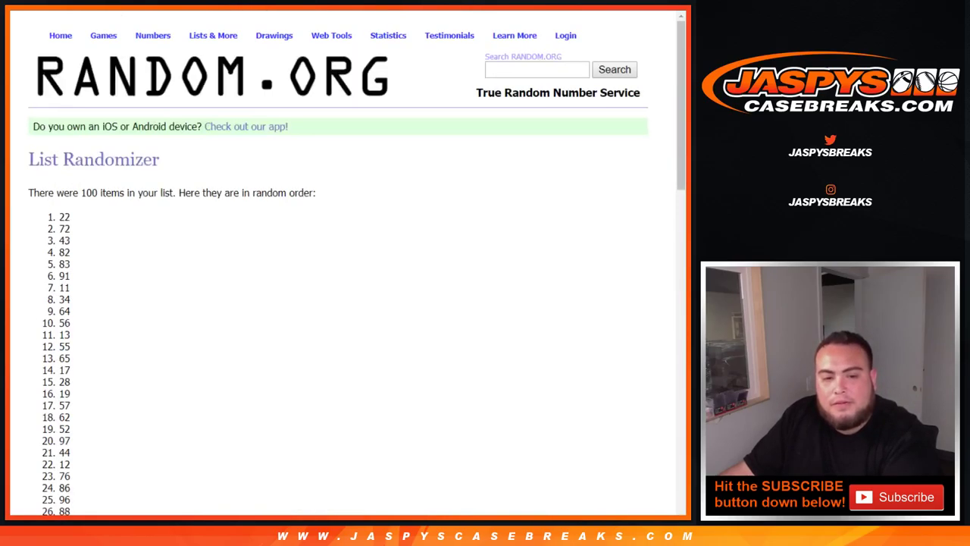
pyautogui.moveTo(160, 418); pyautogui.dragTo(193, 418)
# Step: Copy all 100 randomized numbers and paste them beside the names in the Google Sheets spreadsheet starting at cell B1
pyautogui.scroll(12, 192, 418)
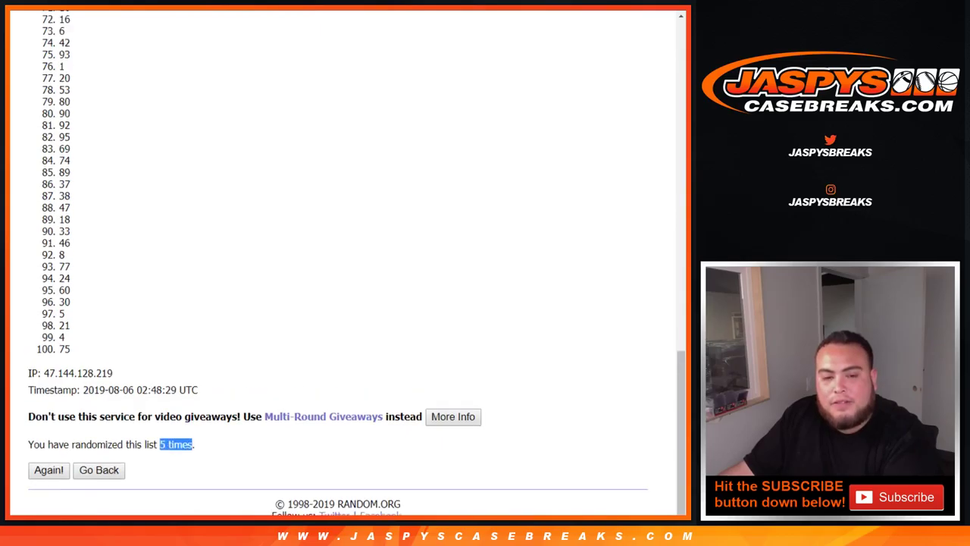
pyautogui.scroll(2, 343, 262)
pyautogui.doubleClick(64, 228)
pyautogui.click(65, 228)
pyautogui.moveTo(59, 216); pyautogui.dragTo(67, 325)
pyautogui.scroll(-15, 64, 232)
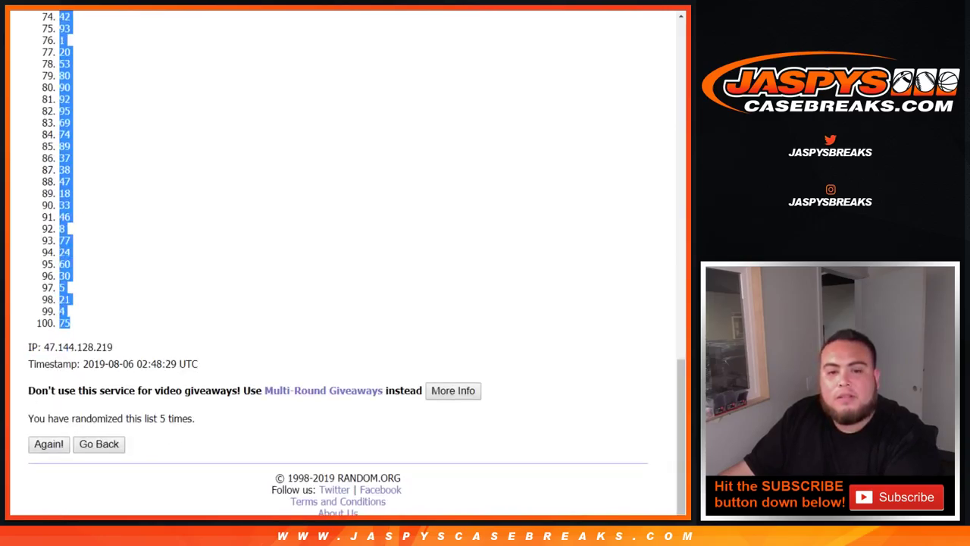
pyautogui.hotkey('ctrl', 'Tab')
pyautogui.click(121, 110)
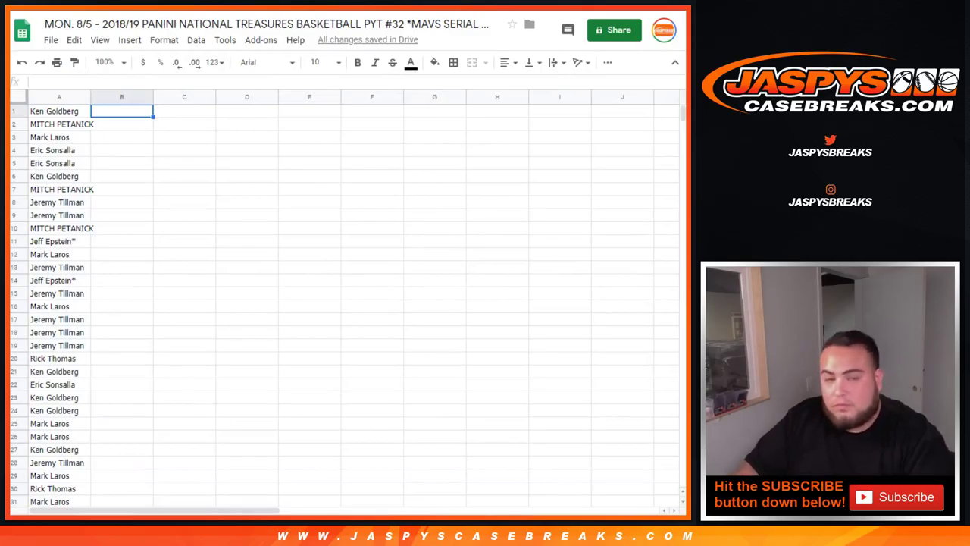
pyautogui.hotkey('ctrl', 'v')
# Step: Fit column A's width to the names and select row 30, which holds number 100
pyautogui.click(13, 111)
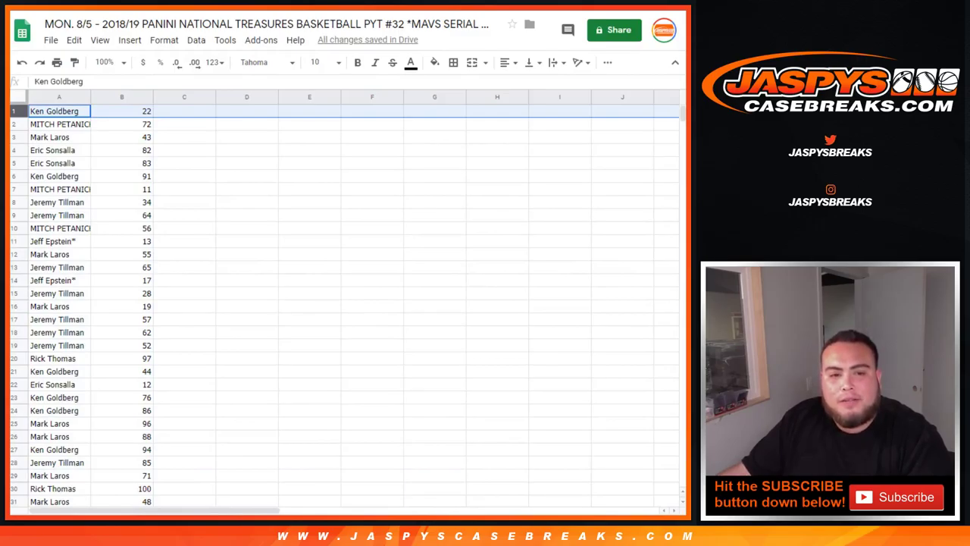
pyautogui.doubleClick(91, 97)
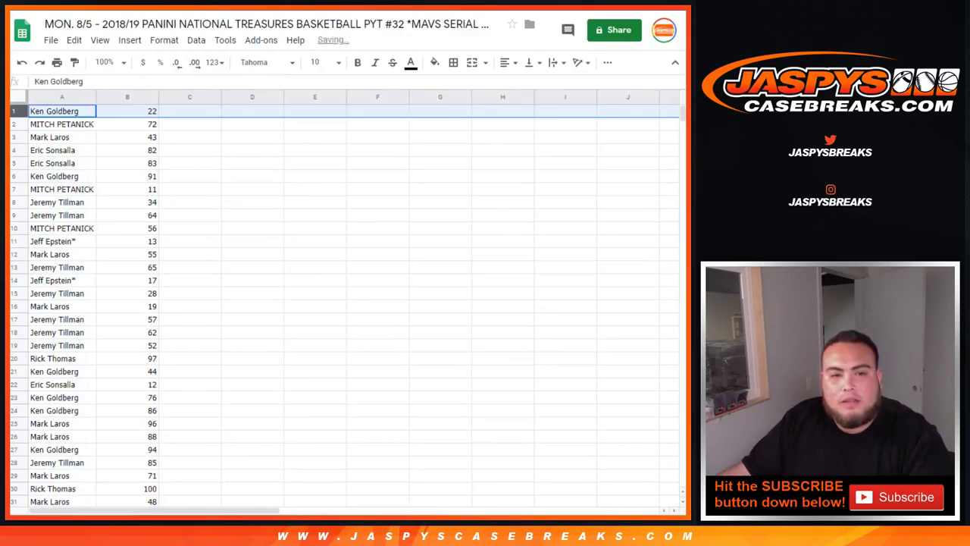
pyautogui.scroll(-2, 345, 303)
pyautogui.scroll(-1, 345, 303)
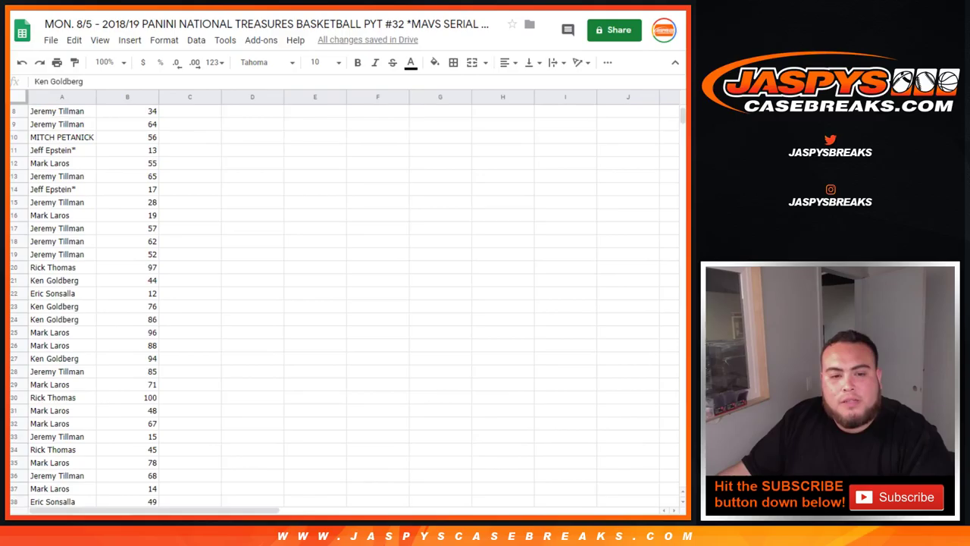
pyautogui.click(14, 397)
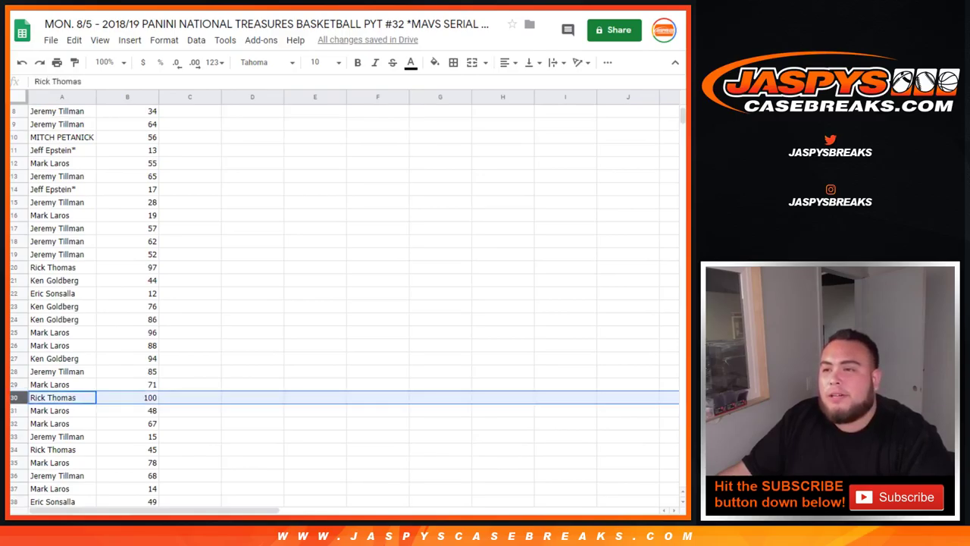
# Step: Review the paired names and numbers down to row 100, selecting row 76, which holds number 1
pyautogui.scroll(-5, 345, 304)
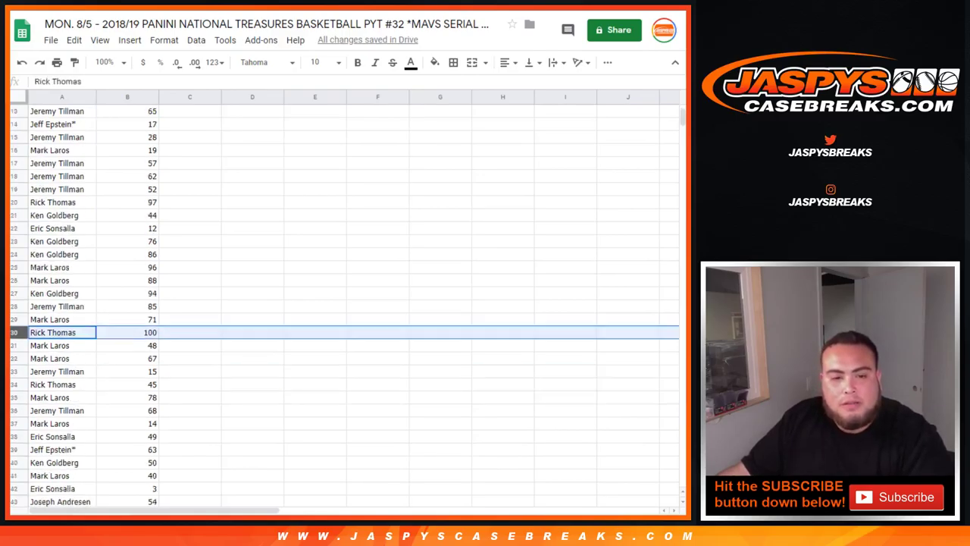
pyautogui.scroll(-4, 345, 303)
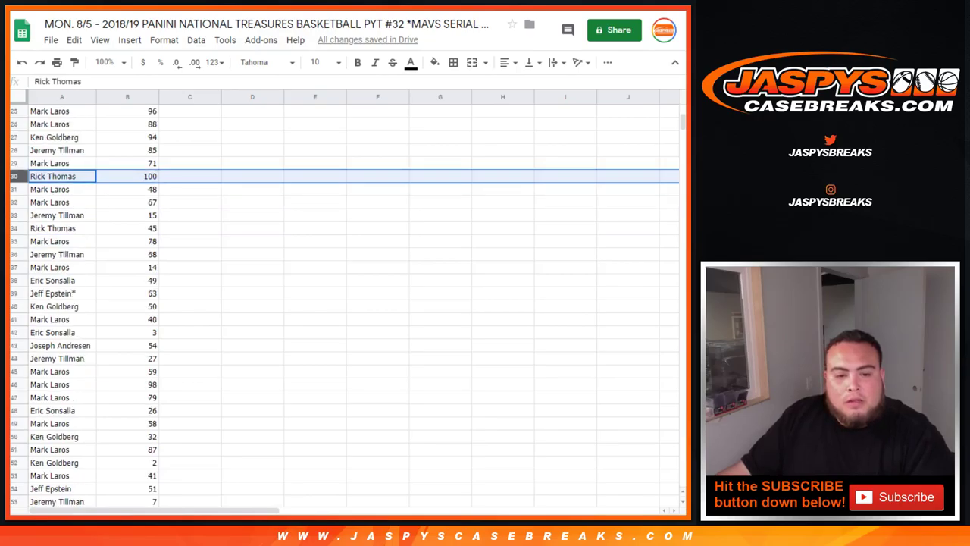
pyautogui.scroll(-4, 345, 303)
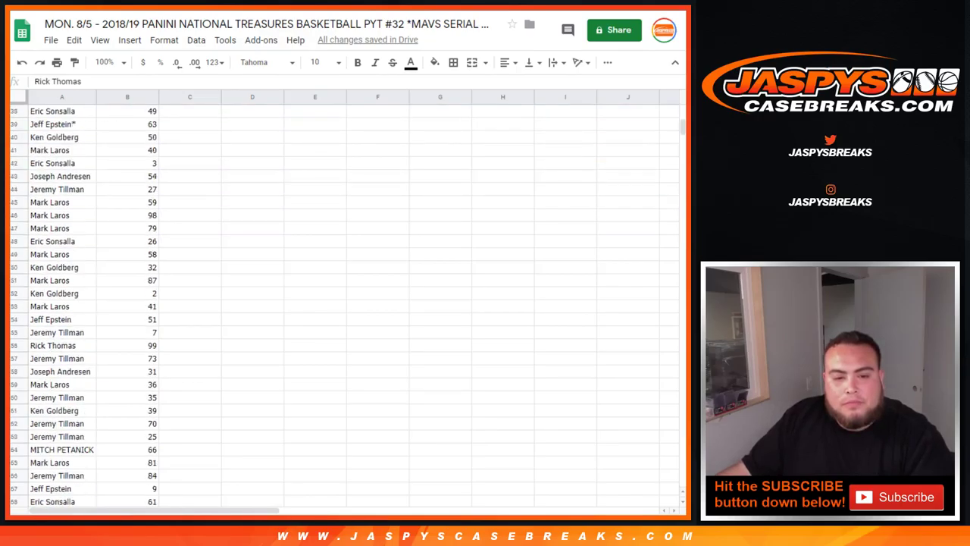
pyautogui.scroll(-1, 345, 303)
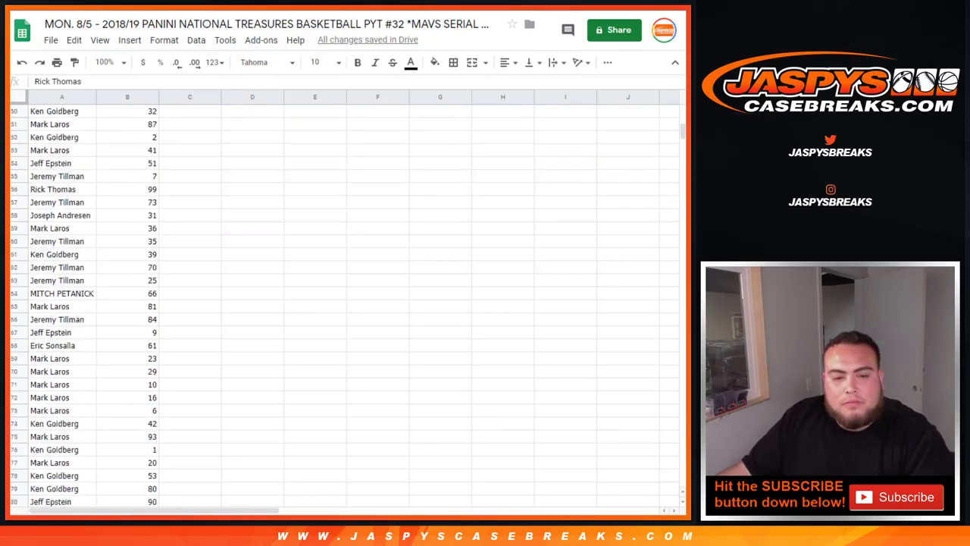
pyautogui.click(15, 449)
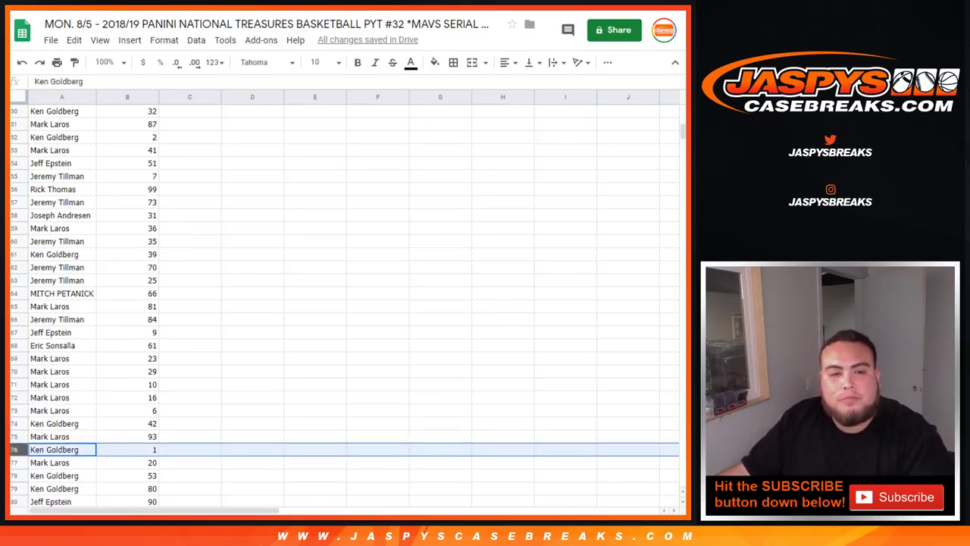
pyautogui.scroll(-1, 345, 303)
pyautogui.scroll(-6, 345, 303)
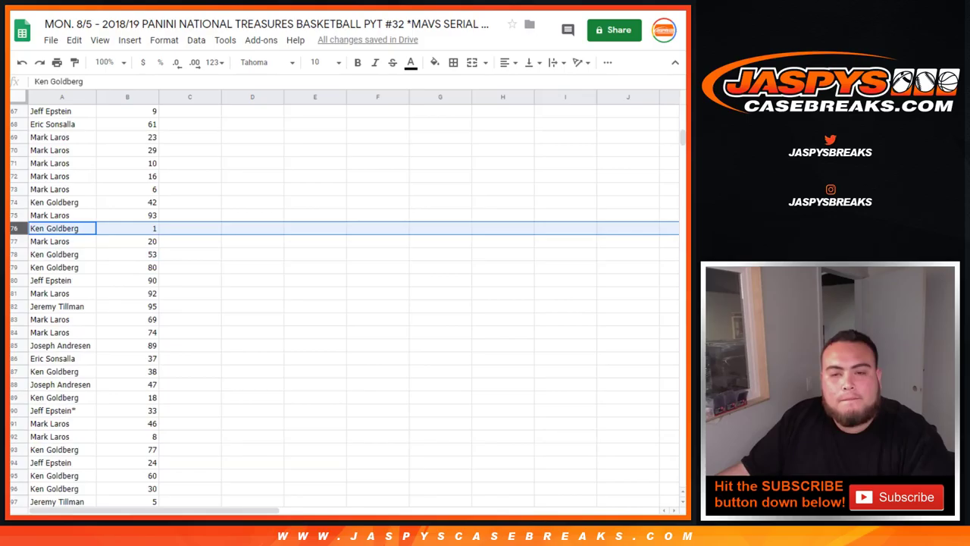
pyautogui.scroll(-2, 345, 303)
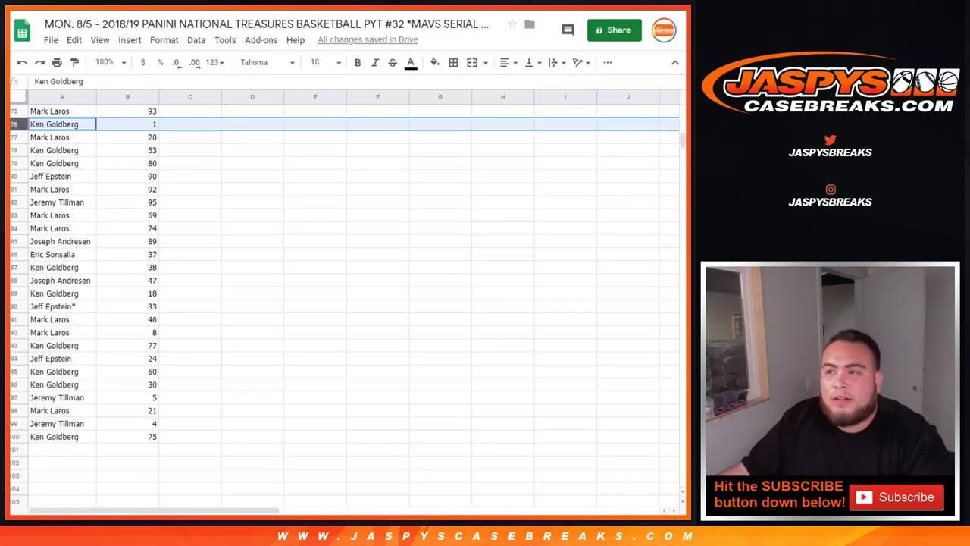
# Step: Sort the sheet A to Z by the names in column A and select the first participant's rows, A1:B8
pyautogui.scroll(20, 345, 303)
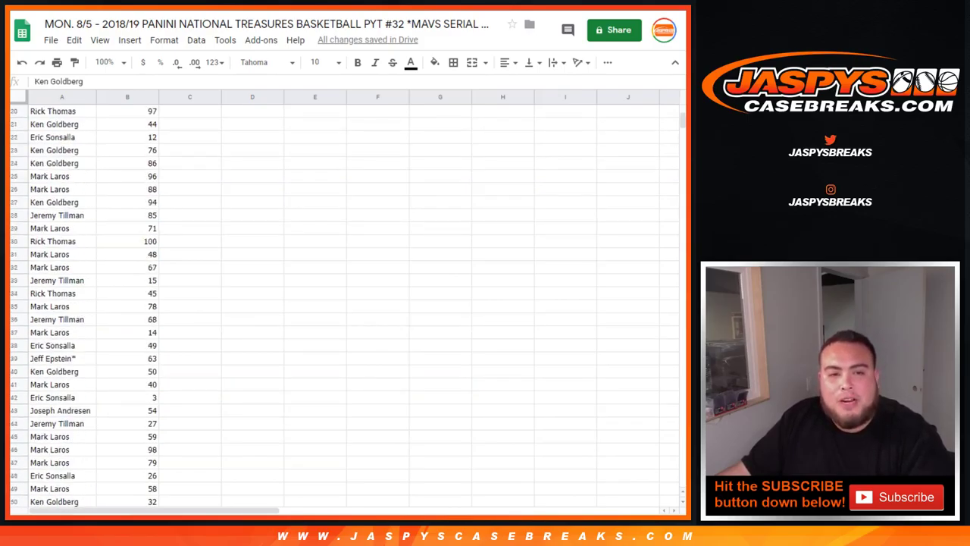
pyautogui.scroll(2, 345, 303)
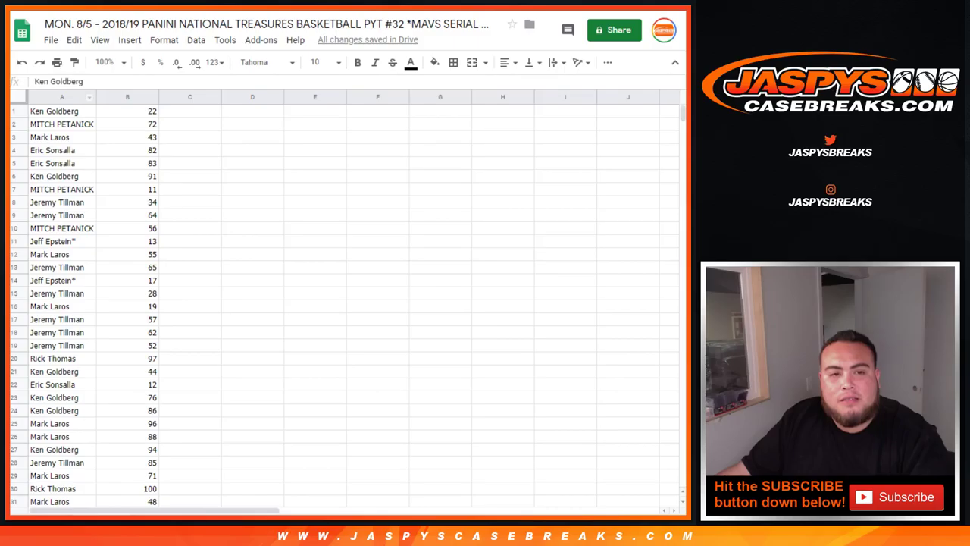
pyautogui.hotkey('ctrl', 'a')
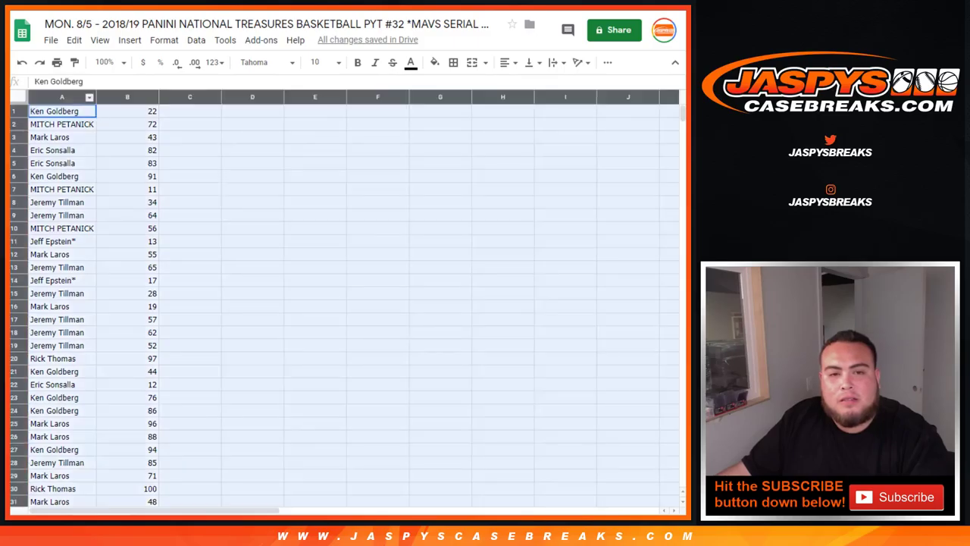
pyautogui.rightClick(89, 98)
pyautogui.click(61, 150)
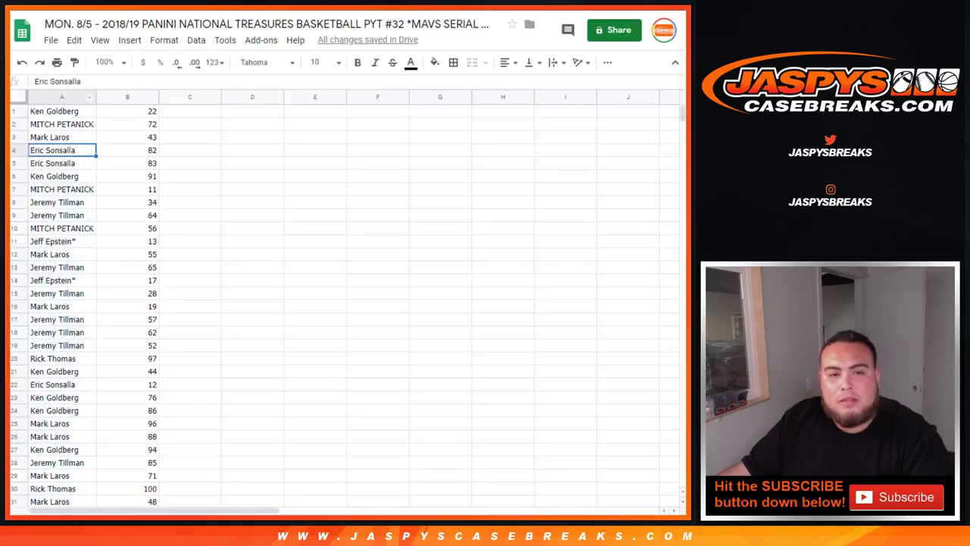
pyautogui.rightClick(83, 97)
pyautogui.click(133, 364)
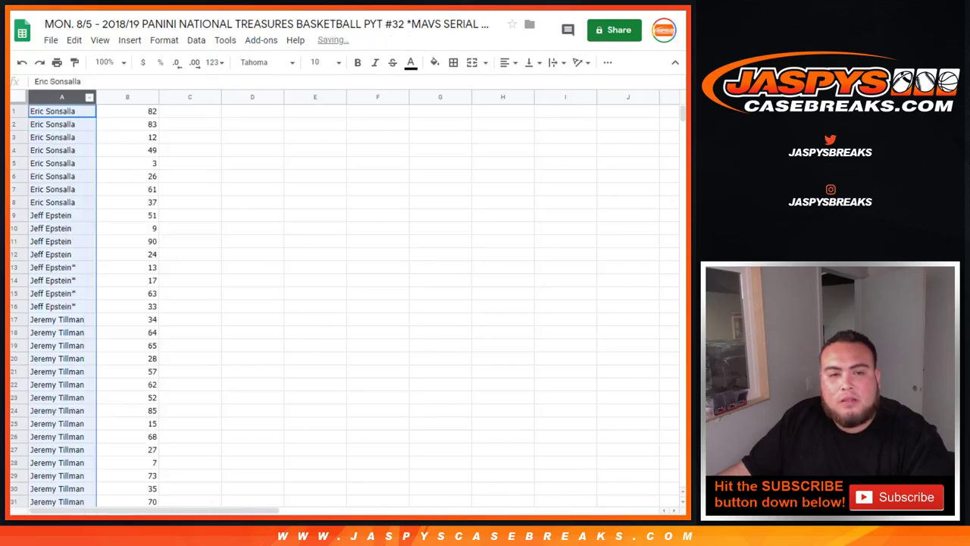
pyautogui.moveTo(62, 111); pyautogui.dragTo(128, 201)
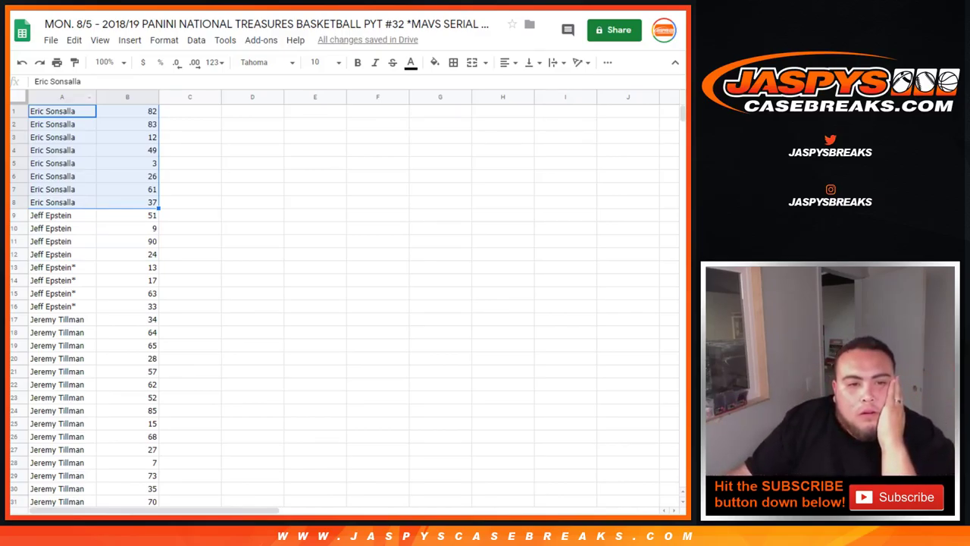
# Step: Set the font size of the whole sheet to 14 and fit the widths of columns A and B to their contents
pyautogui.hotkey('ctrl', 'a')
pyautogui.click(319, 62)
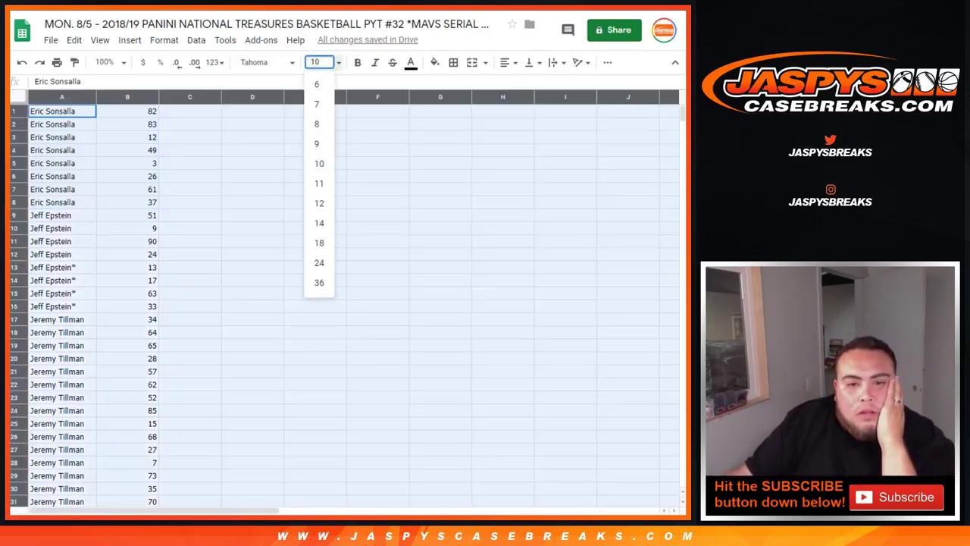
pyautogui.click(319, 223)
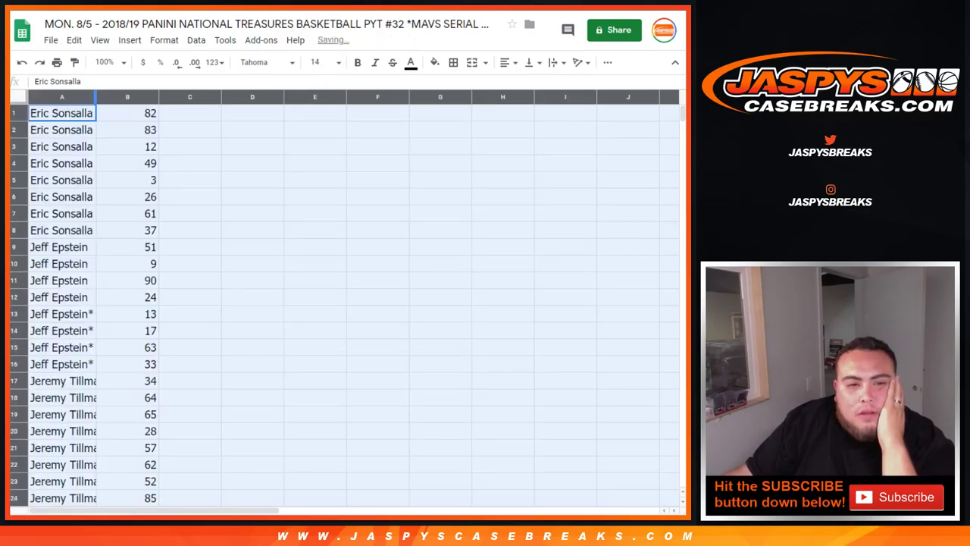
pyautogui.doubleClick(95, 97)
pyautogui.click(62, 196)
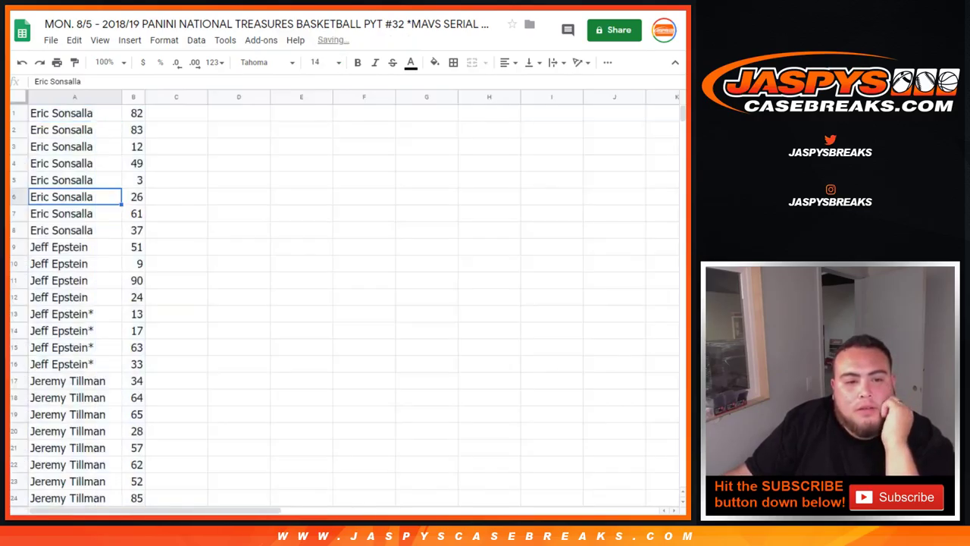
# Step: Highlight the next three participants' number blocks in turn for reading: A9:B16, A17:B36 and A37:B40
pyautogui.click(62, 247)
pyautogui.moveTo(62, 247); pyautogui.dragTo(133, 364)
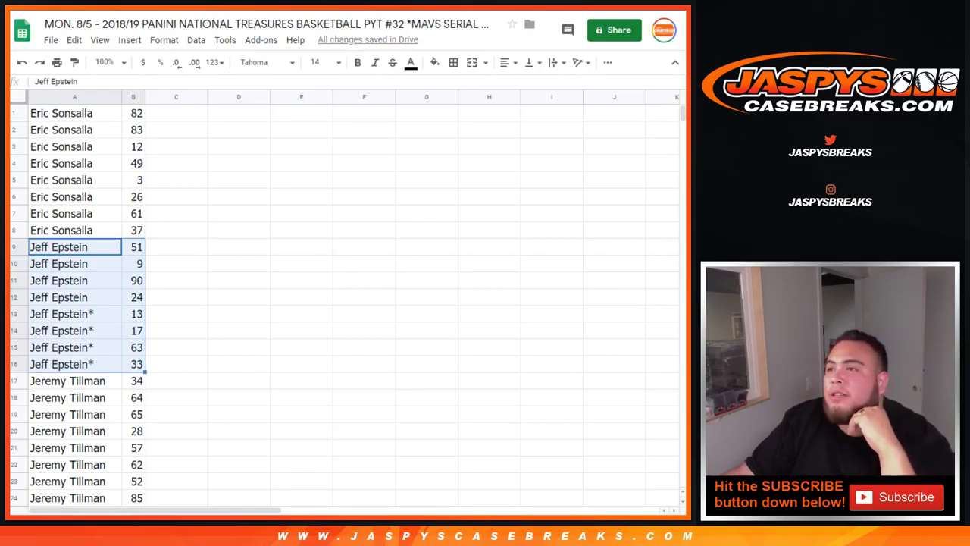
pyautogui.scroll(-5, 341, 303)
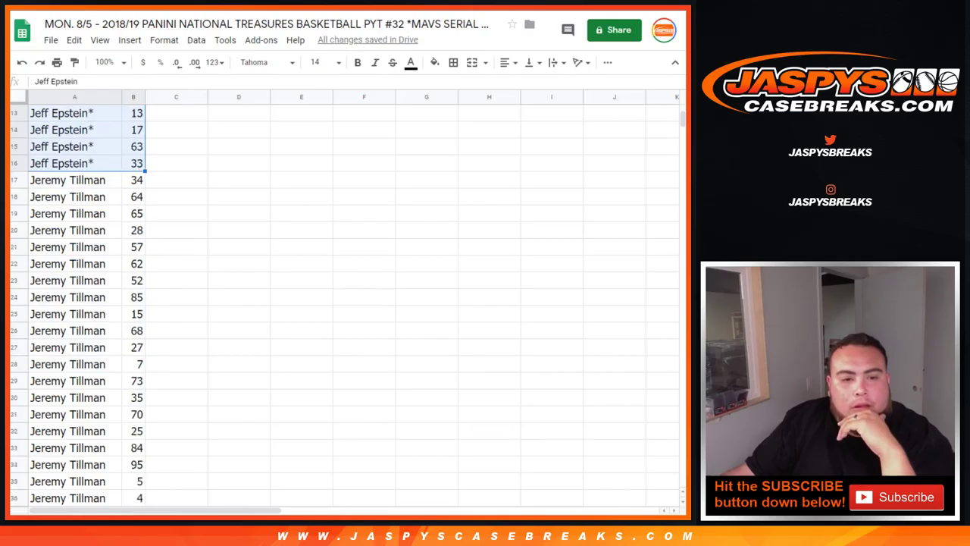
pyautogui.moveTo(75, 129); pyautogui.dragTo(133, 448)
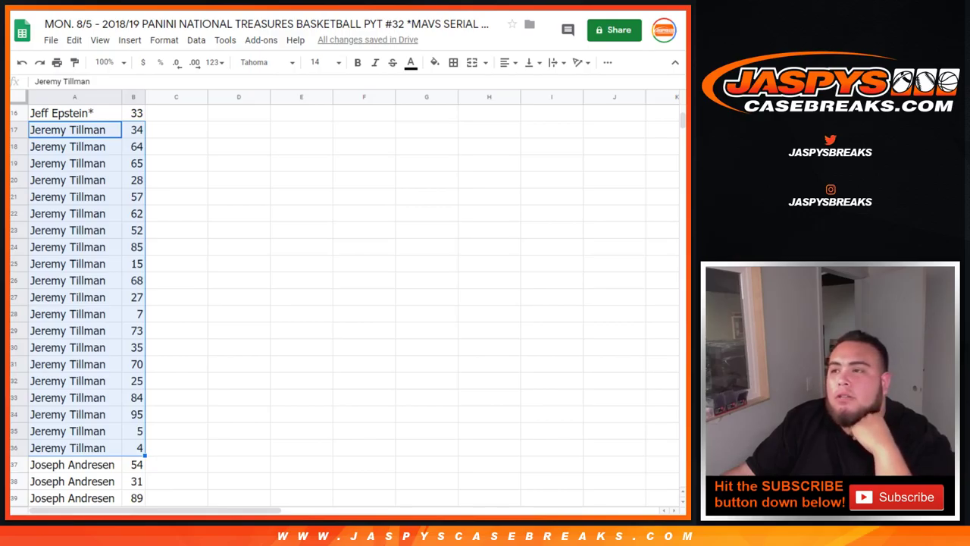
pyautogui.scroll(-4, 341, 303)
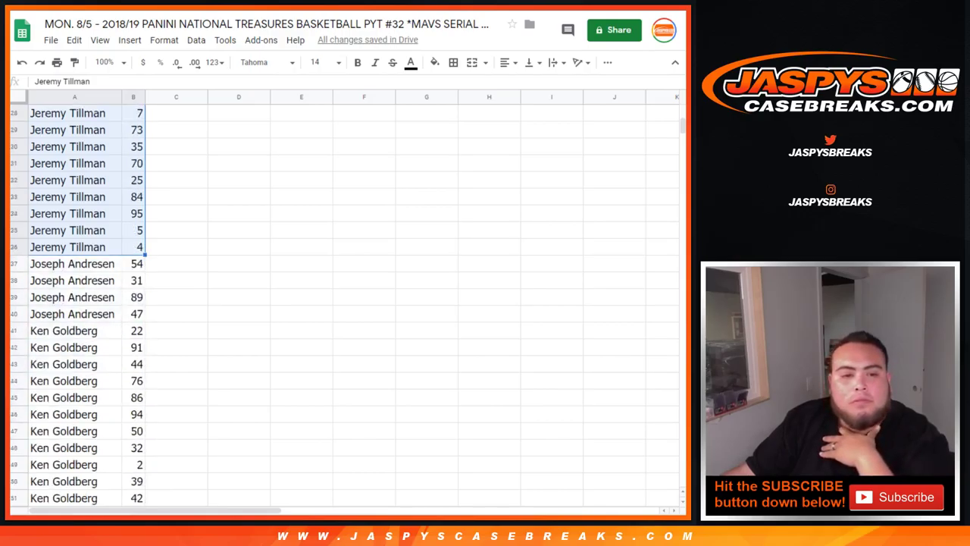
pyautogui.moveTo(74, 264); pyautogui.dragTo(134, 314)
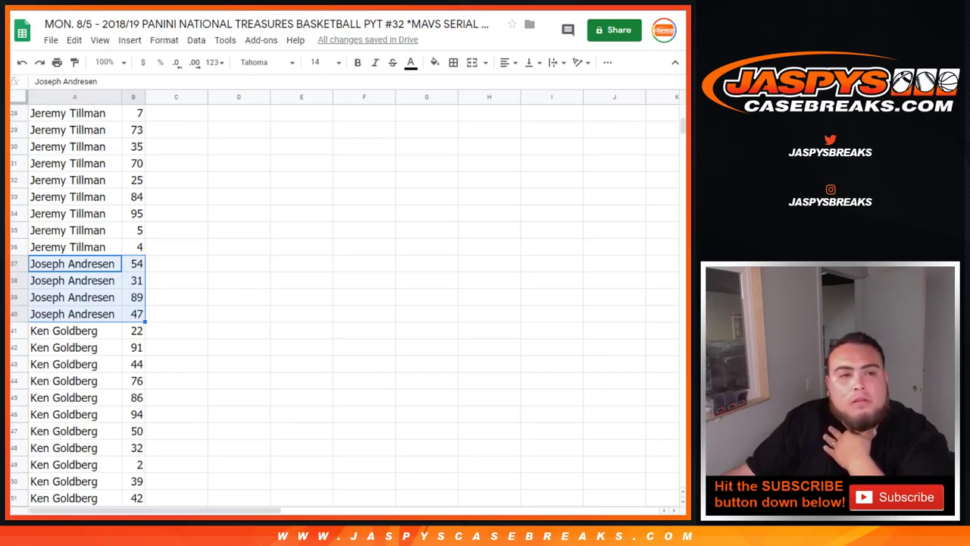
# Step: Highlight the following two participants' number blocks in turn for reading: A41:B60 and A61:B92
pyautogui.scroll(-5, 341, 303)
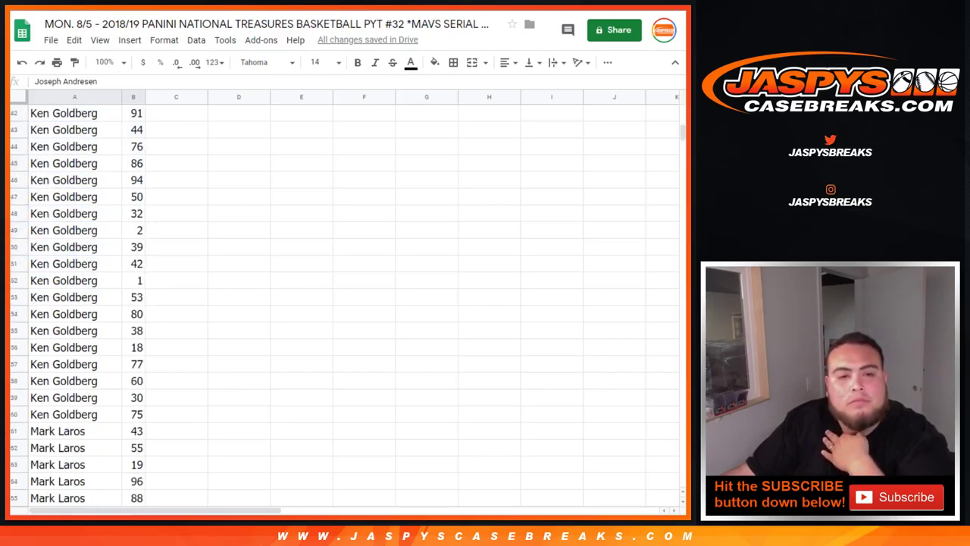
pyautogui.scroll(1, 341, 303)
pyautogui.moveTo(64, 130); pyautogui.dragTo(133, 448)
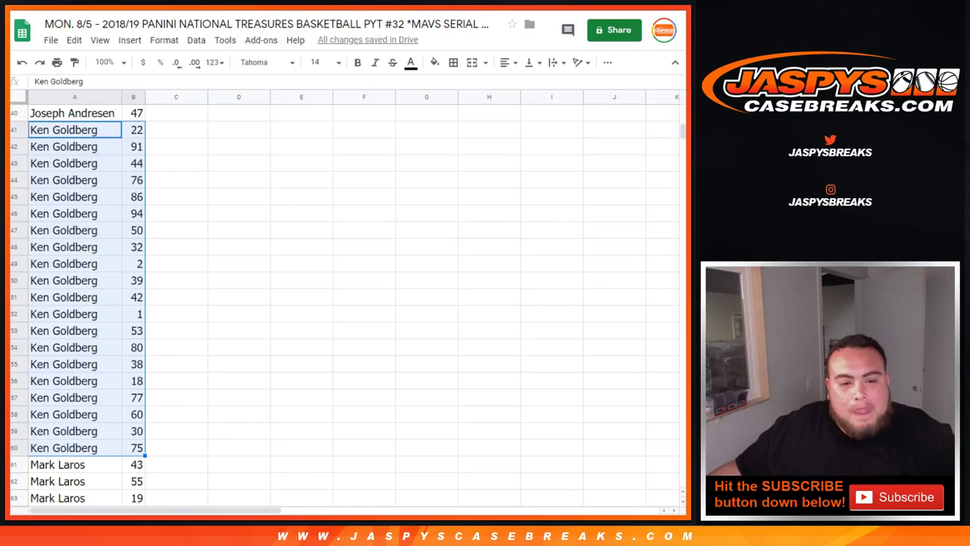
pyautogui.scroll(-5, 341, 303)
pyautogui.moveTo(74, 213); pyautogui.dragTo(133, 481)
pyautogui.scroll(-5, 133, 447)
pyautogui.scroll(3, 134, 481)
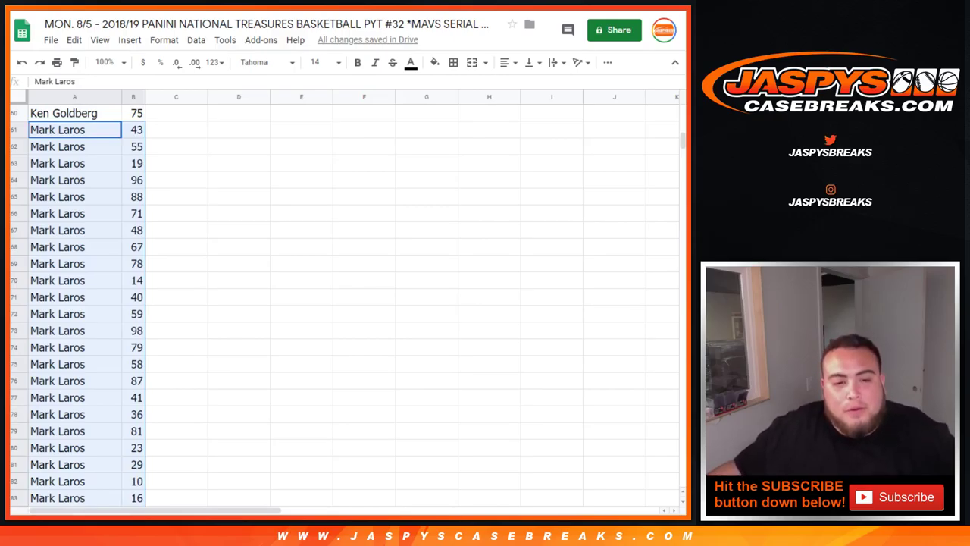
pyautogui.scroll(-3, 341, 303)
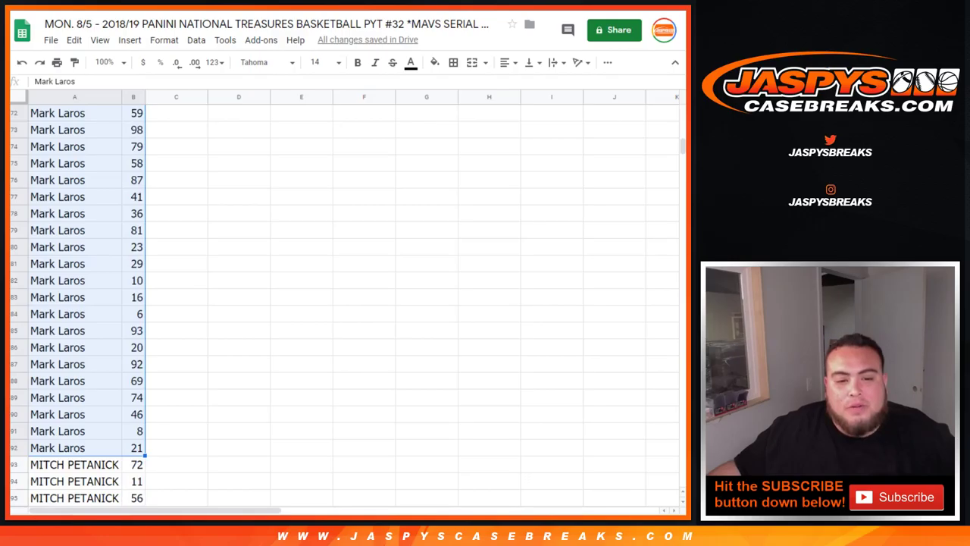
# Step: Highlight the last two participants' number blocks in turn for reading: A93:B96 and A97:B100
pyautogui.scroll(-2, 341, 304)
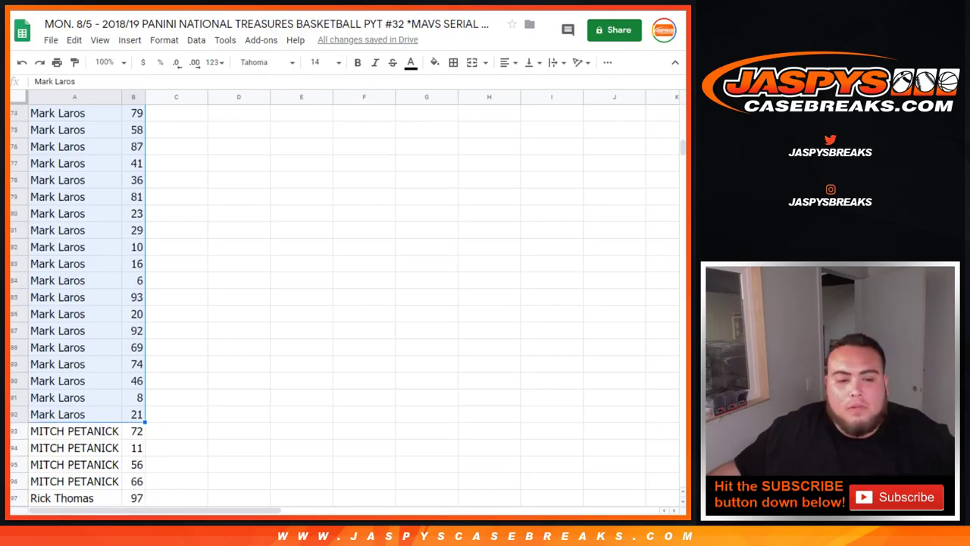
pyautogui.moveTo(74, 297); pyautogui.dragTo(133, 347)
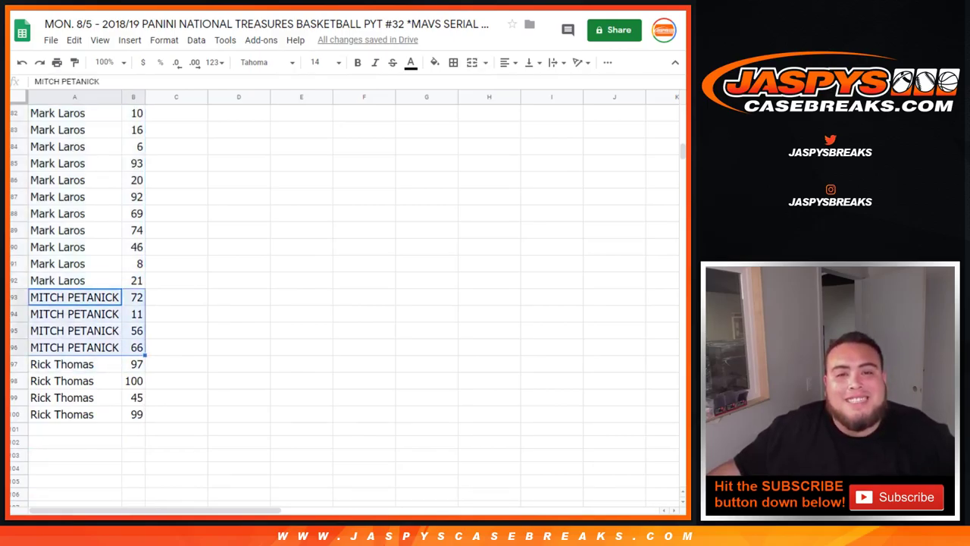
pyautogui.moveTo(74, 364); pyautogui.dragTo(134, 414)
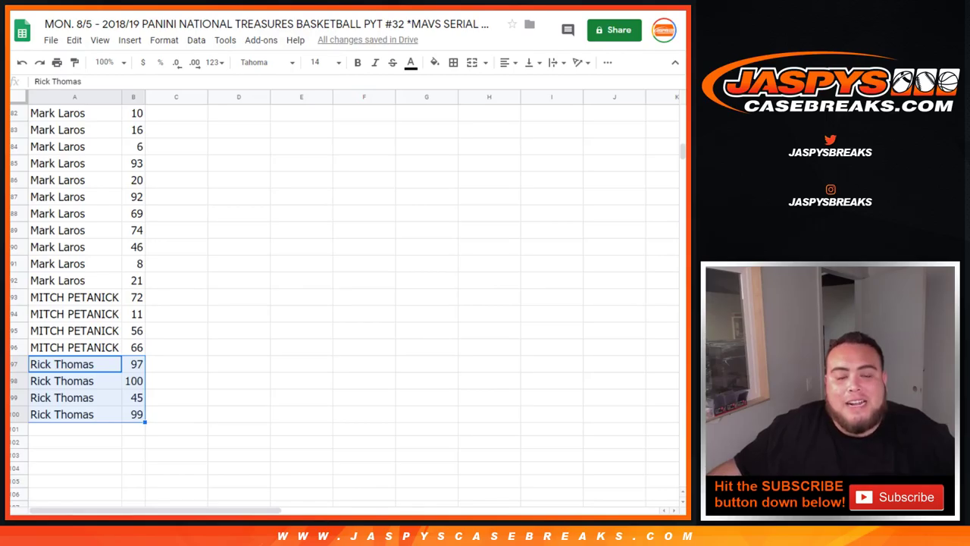
# Step: Get a shareable link for the spreadsheet that lets anyone with the link view it, and close the sharing dialog
pyautogui.scroll(7, 341, 304)
pyautogui.scroll(15, 341, 303)
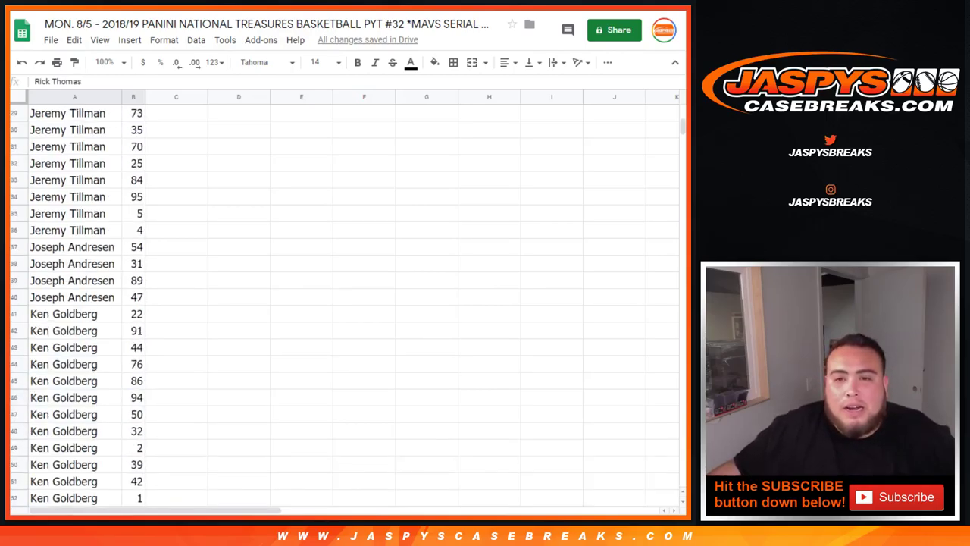
pyautogui.click(614, 30)
pyautogui.click(476, 268)
pyautogui.click(459, 326)
pyautogui.click(447, 215)
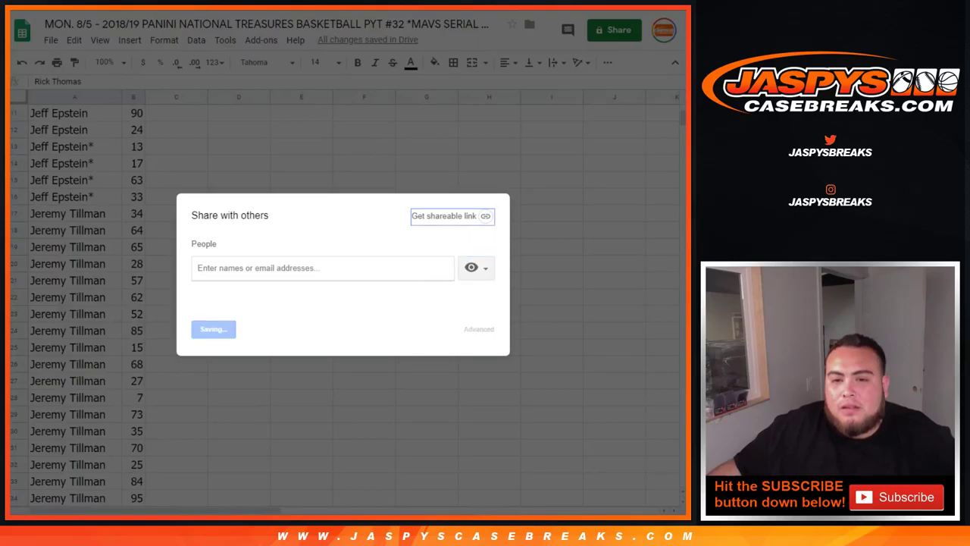
pyautogui.hotkey('alt', 'Tab')
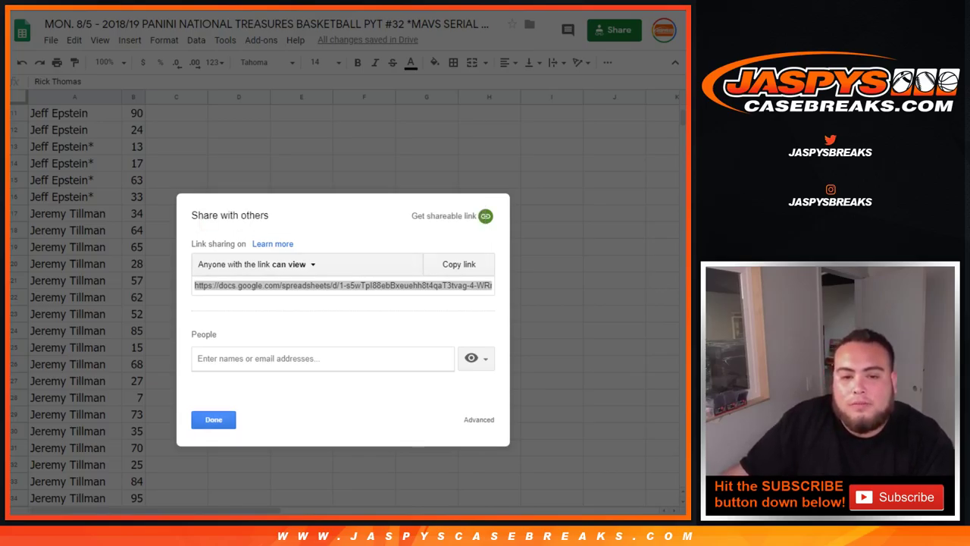
pyautogui.press('Escape')
# Step: Sort the sheet A to Z by the numbers in column B
pyautogui.scroll(4, 344, 303)
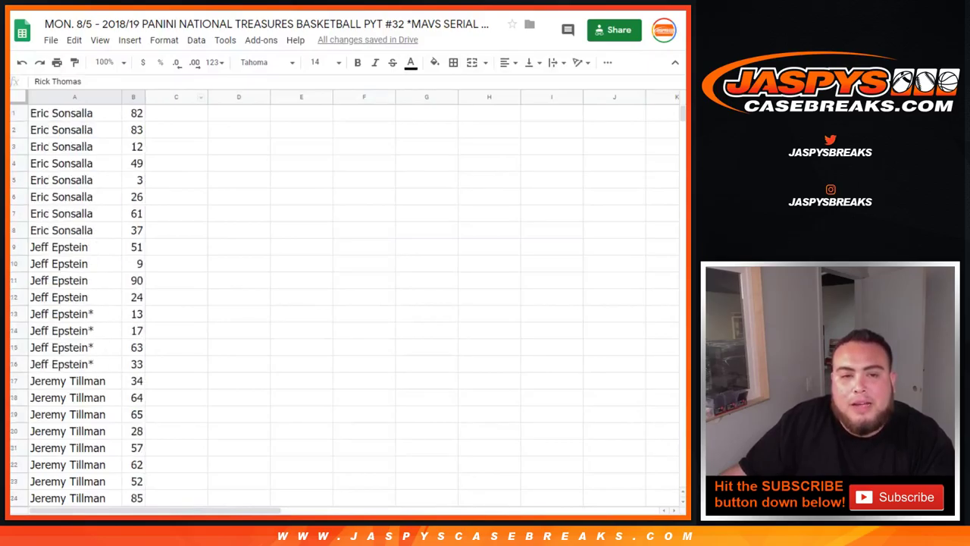
pyautogui.rightClick(133, 97)
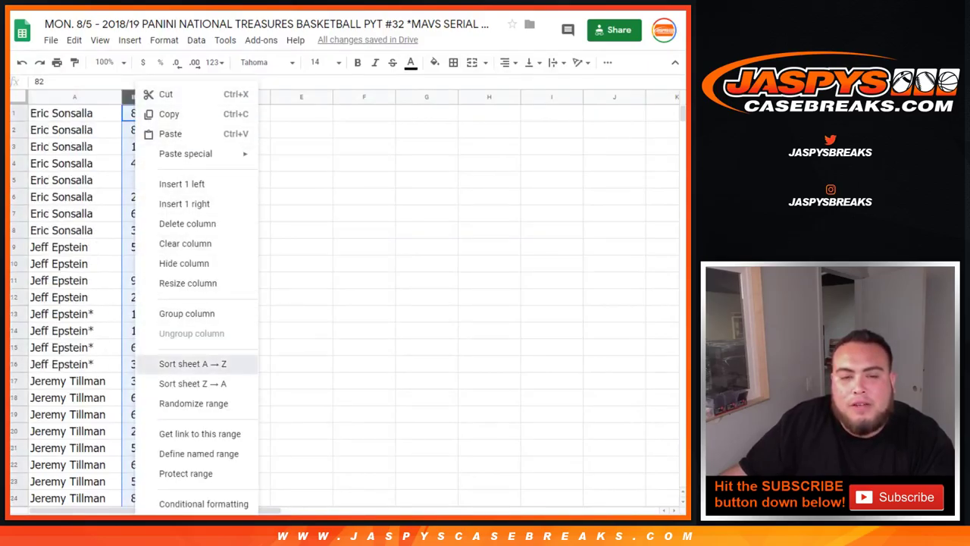
pyautogui.click(190, 364)
# Step: Set the font size of all names and numbers in A1:B100 to 10
pyautogui.moveTo(74, 113); pyautogui.dragTo(140, 265)
pyautogui.scroll(-12, 139, 265)
pyautogui.scroll(-17, 140, 265)
pyautogui.click(314, 62)
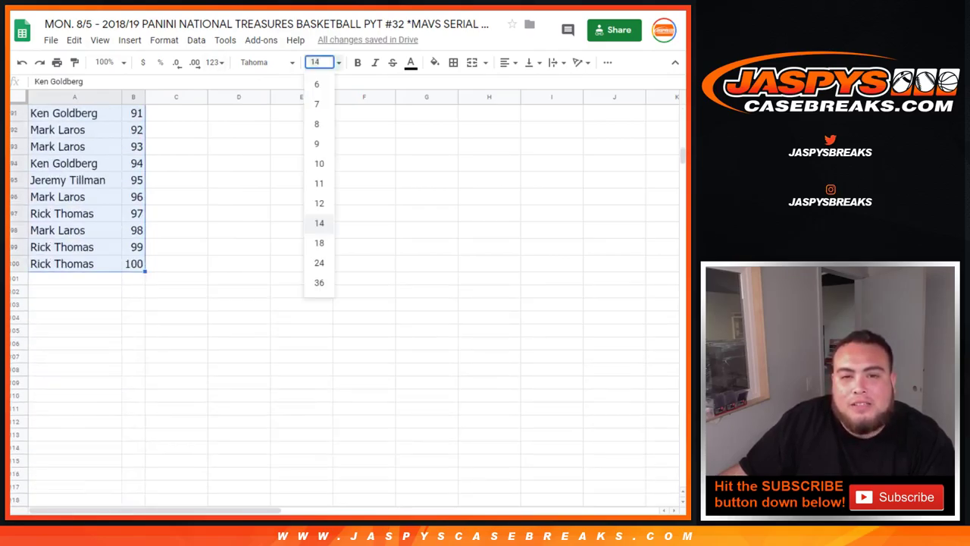
pyautogui.click(321, 163)
pyautogui.scroll(3, 75, 281)
pyautogui.scroll(12, 76, 303)
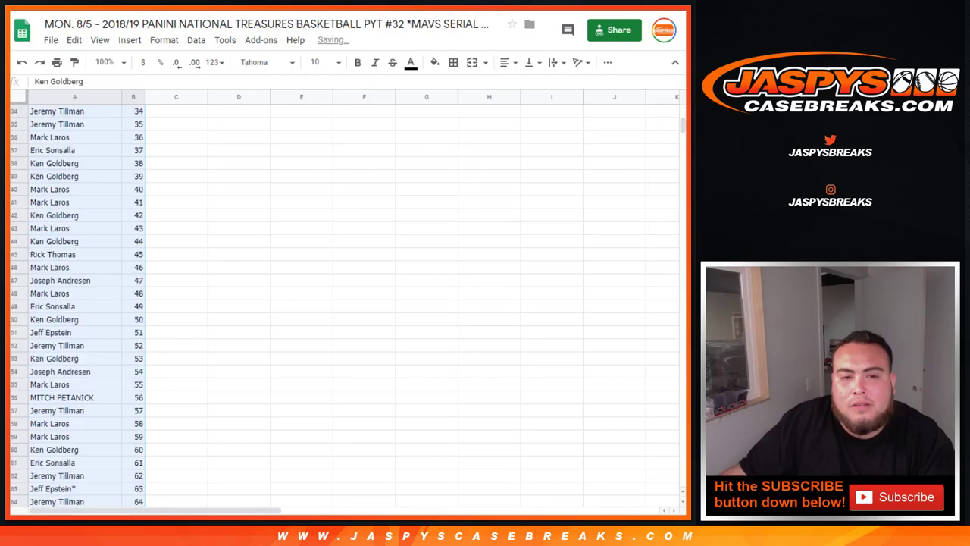
# Step: Make all names and numbers in A1:B100 bold
pyautogui.hotkey('ctrl', 'b')
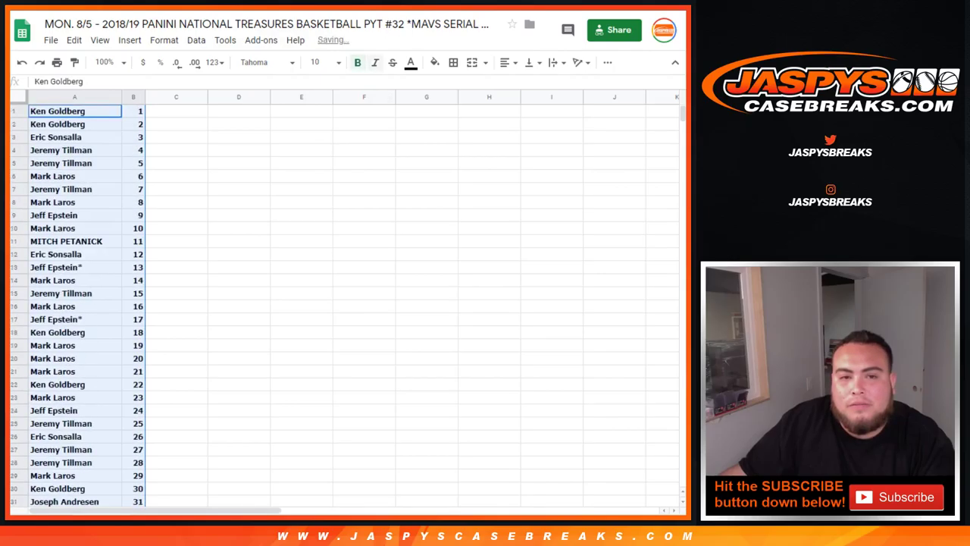
# Step: Set up the current sheet for printing in portrait orientation, check the page preview, and include the workbook title in the header
pyautogui.hotkey('ctrl', 'p')
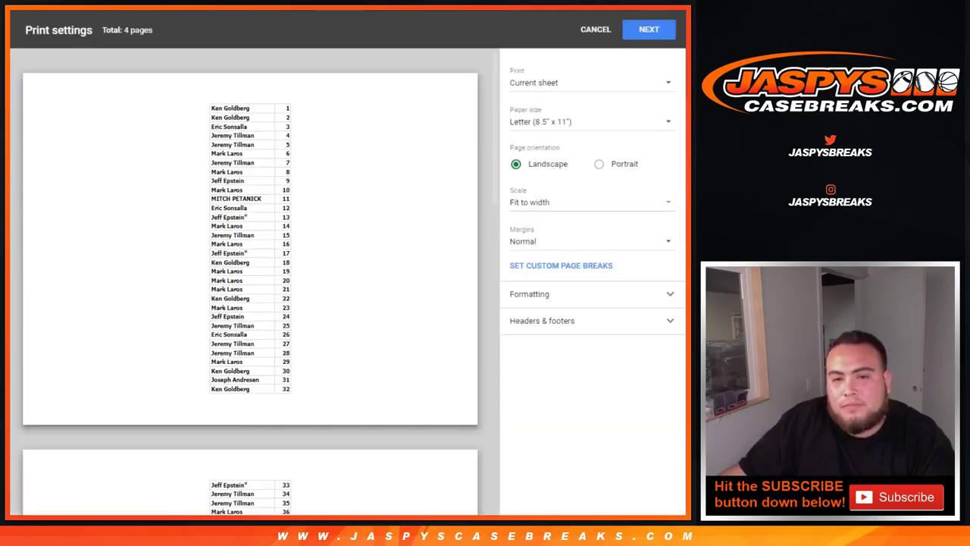
pyautogui.click(599, 164)
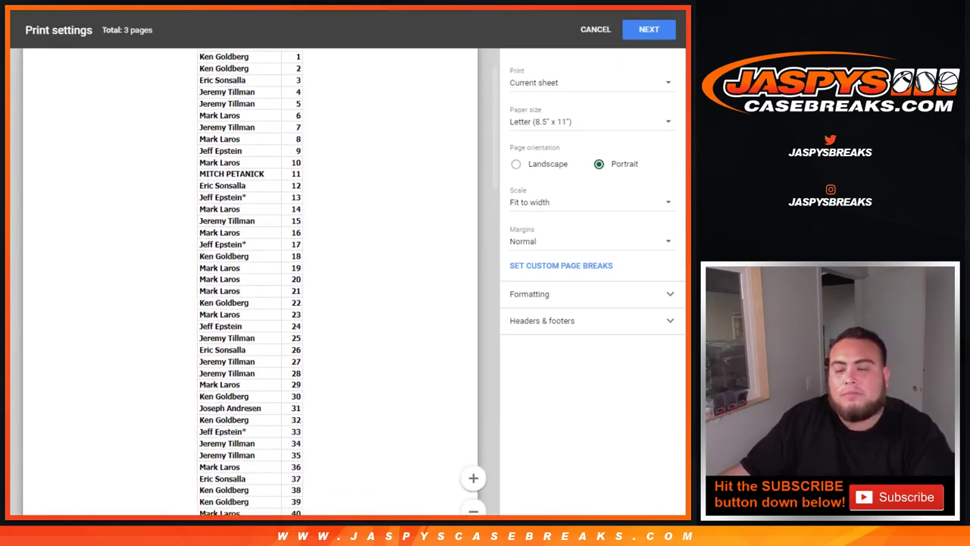
pyautogui.scroll(-8, 251, 303)
pyautogui.scroll(-5, 250, 303)
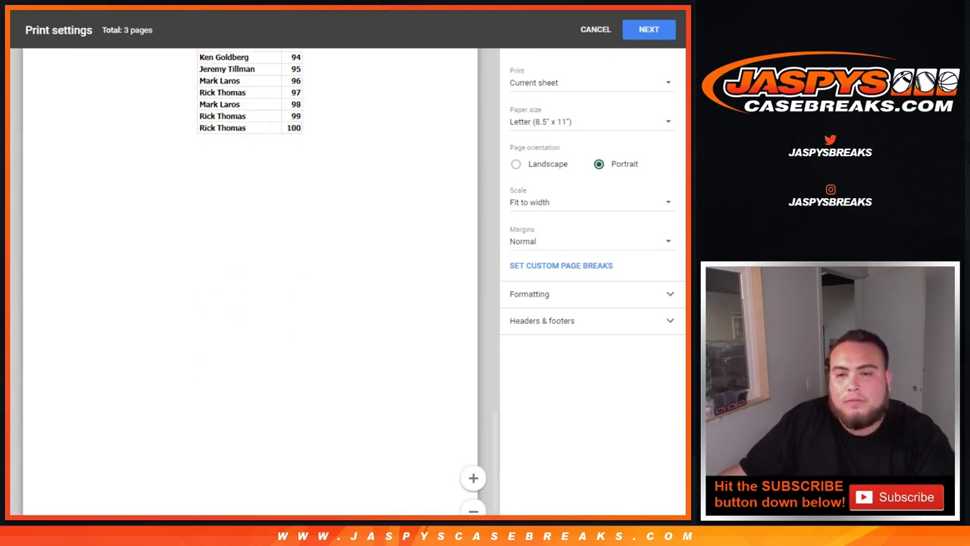
pyautogui.scroll(12, 250, 303)
pyautogui.click(542, 321)
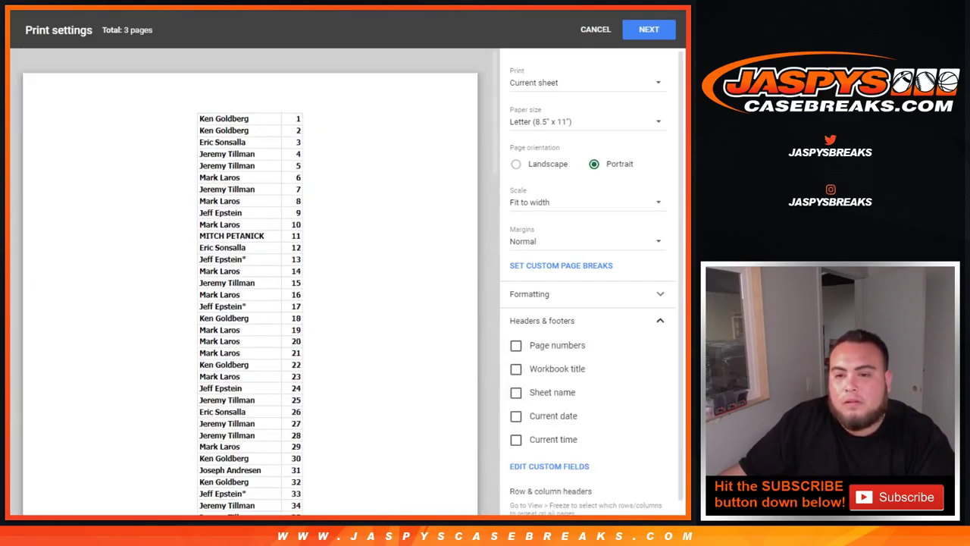
pyautogui.click(515, 368)
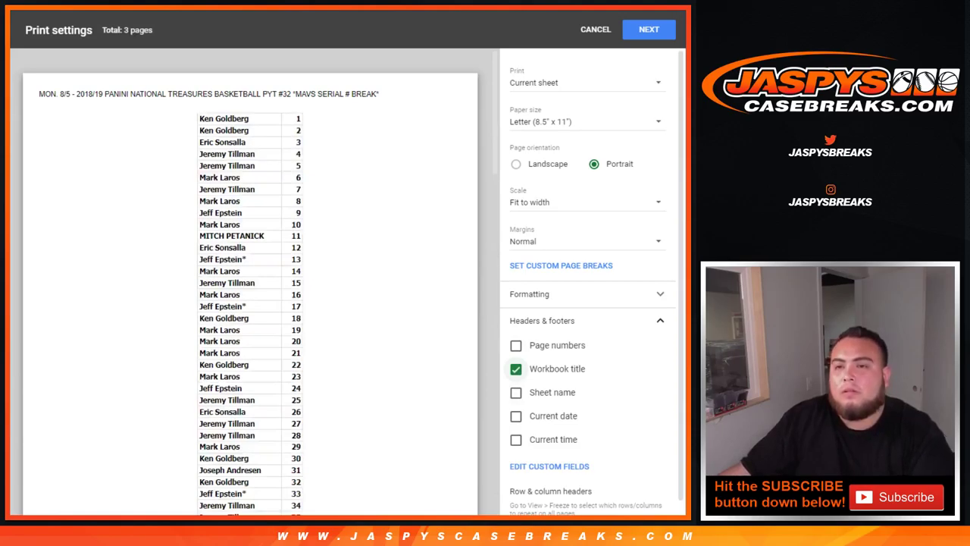